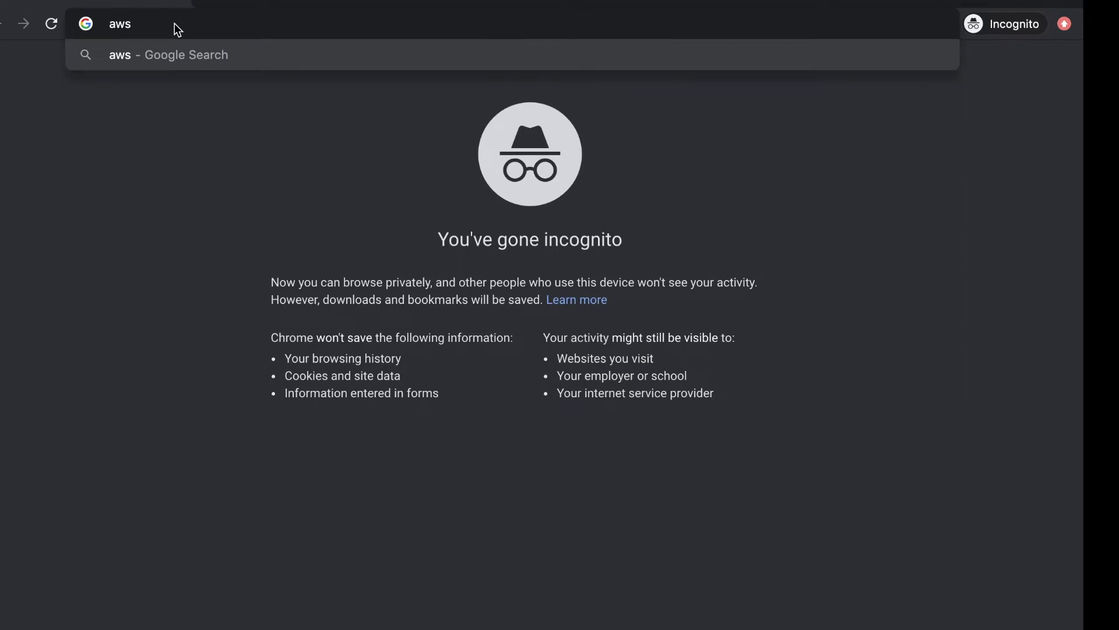
# Step: Load aws.amazon.com and go to the AWS Management Console sign-in page via My Account
pyautogui.write('.com')
pyautogui.press('Return')
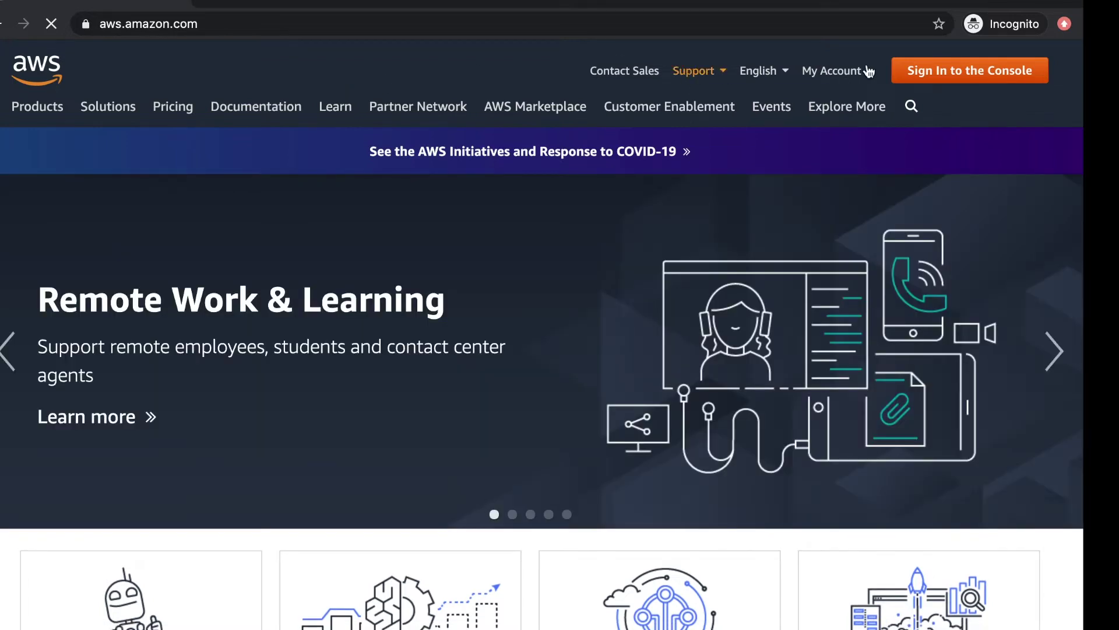
pyautogui.click(839, 72)
pyautogui.click(841, 108)
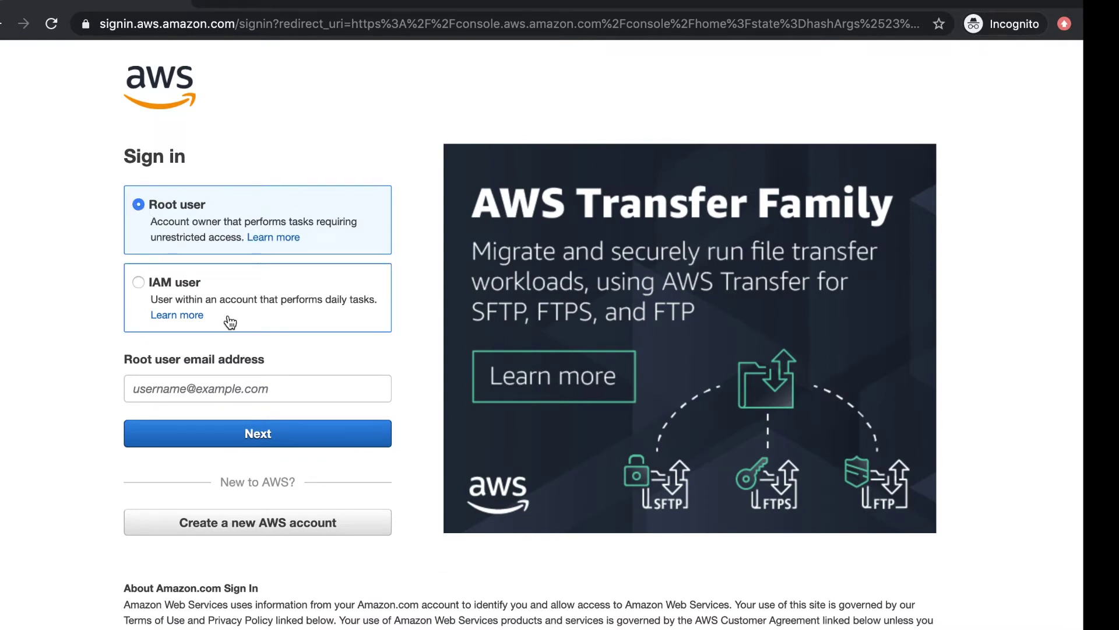
# Step: Sign in as the root user with the account's e-mail address and password
pyautogui.click(208, 389)
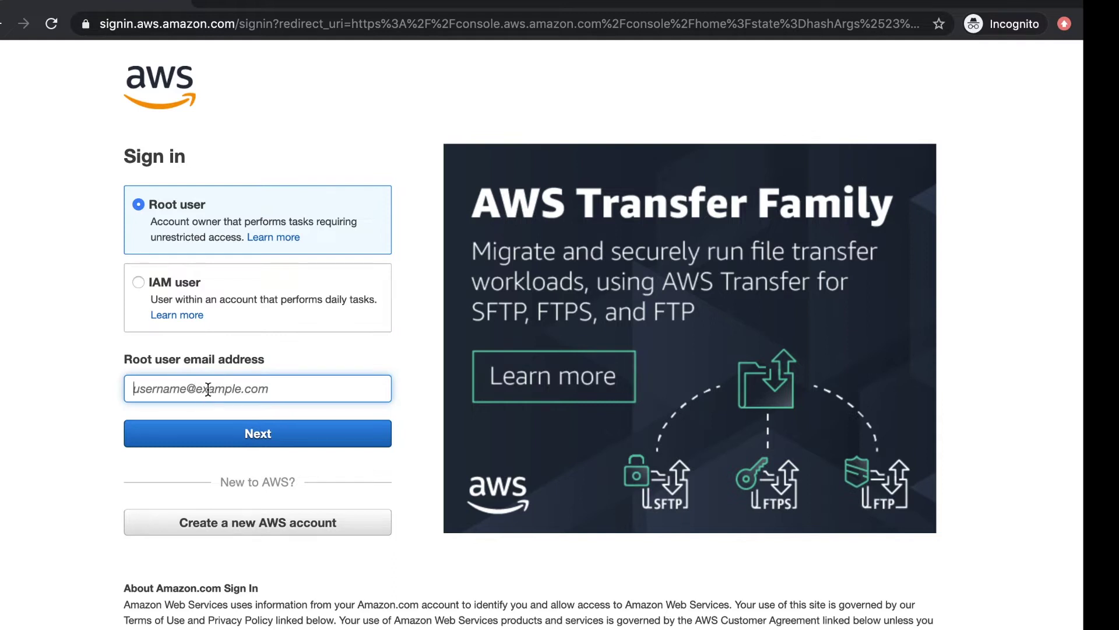
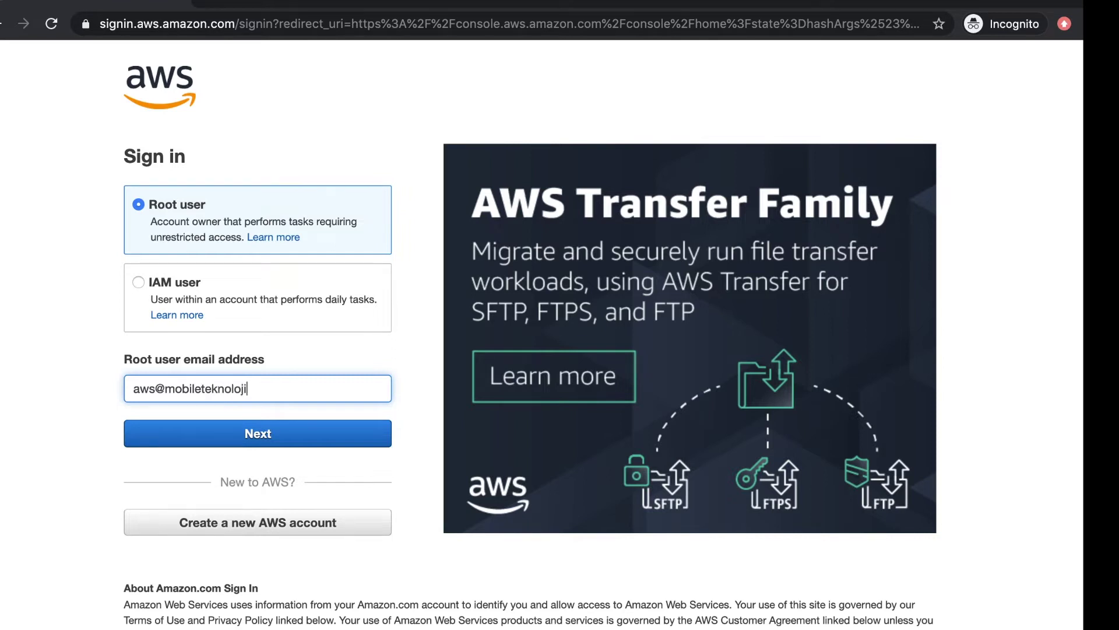
pyautogui.click(278, 441)
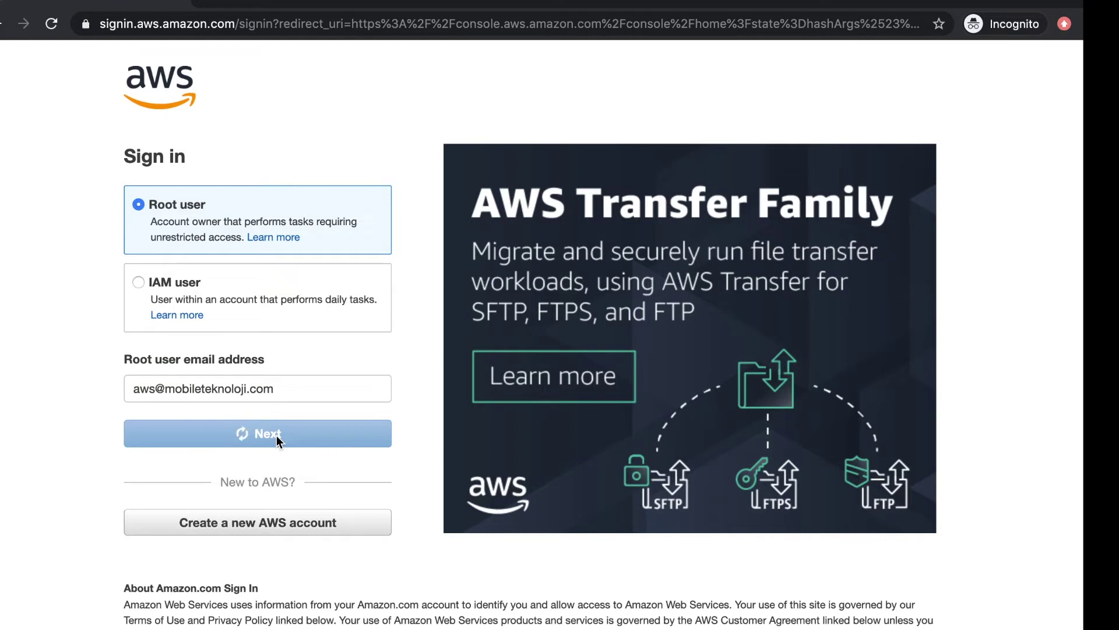
pyautogui.write('*')
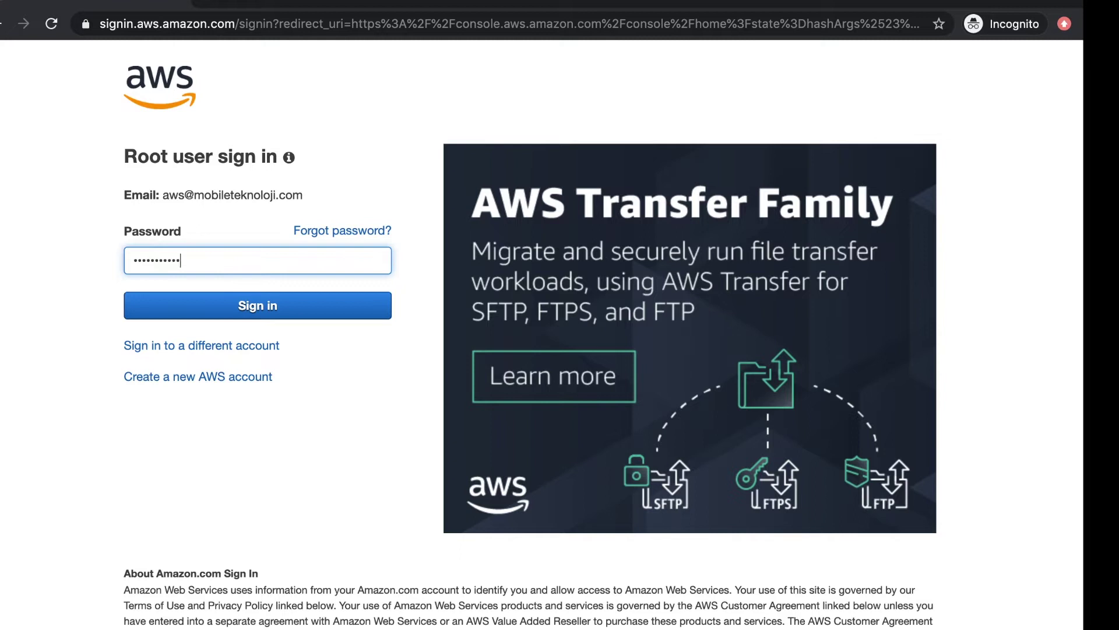
pyautogui.press('Return')
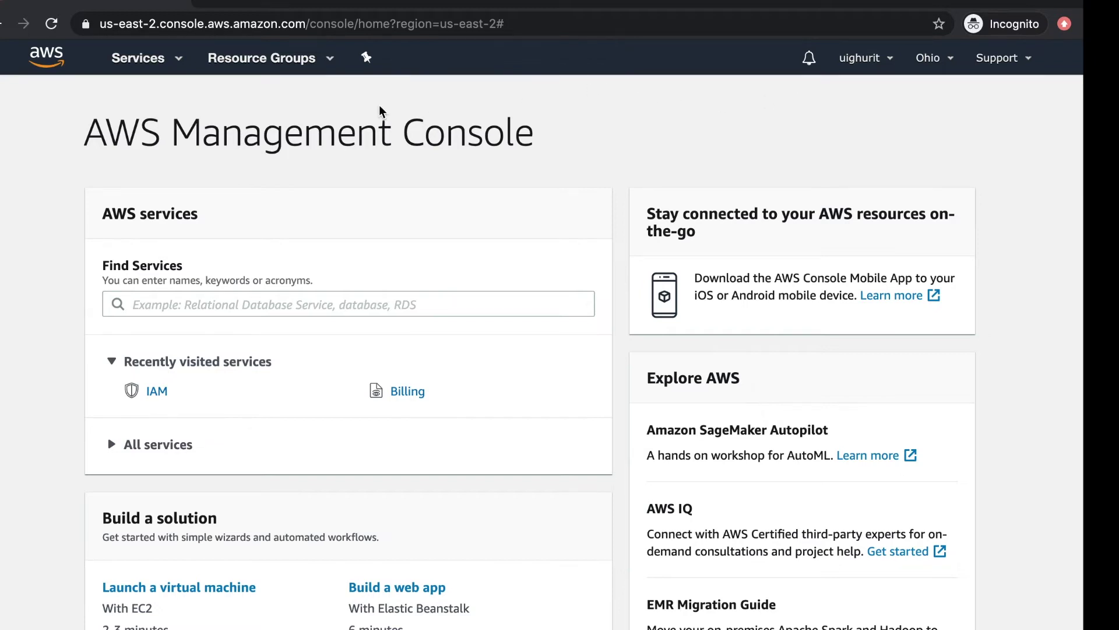
# Step: Browse the list of all AWS services, then close it
pyautogui.click(179, 57)
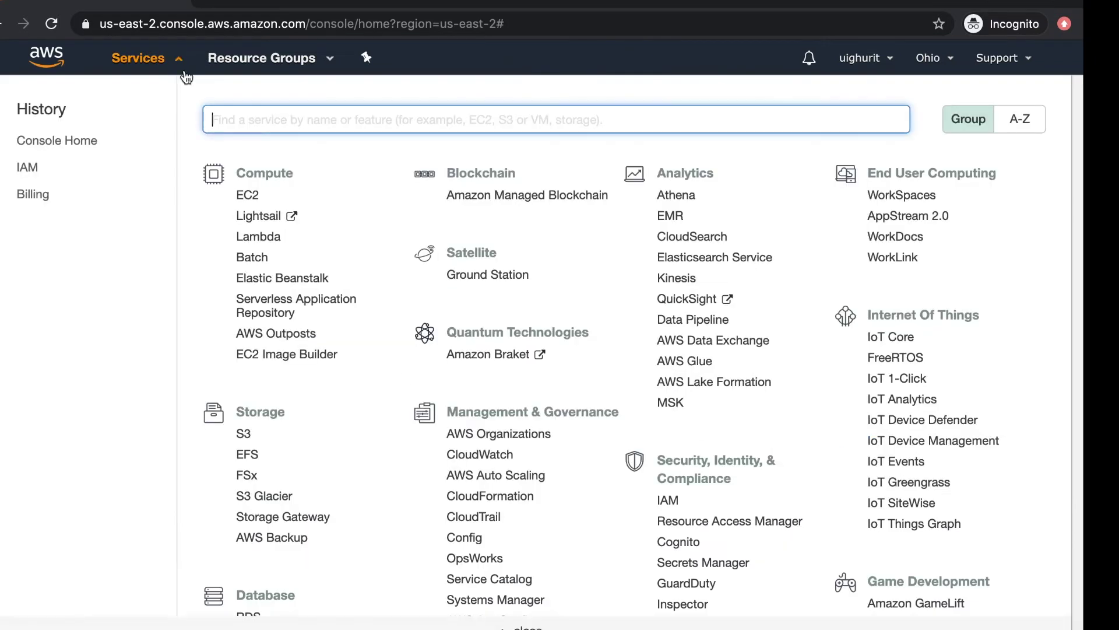
pyautogui.scroll(-13, 460, 487)
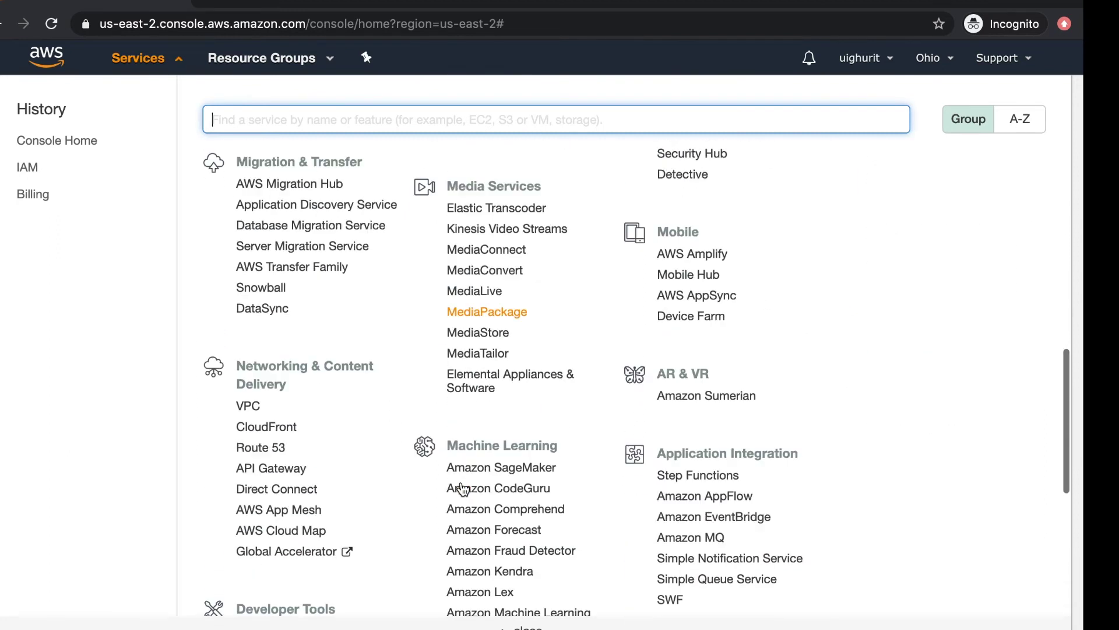
pyautogui.scroll(13, 464, 488)
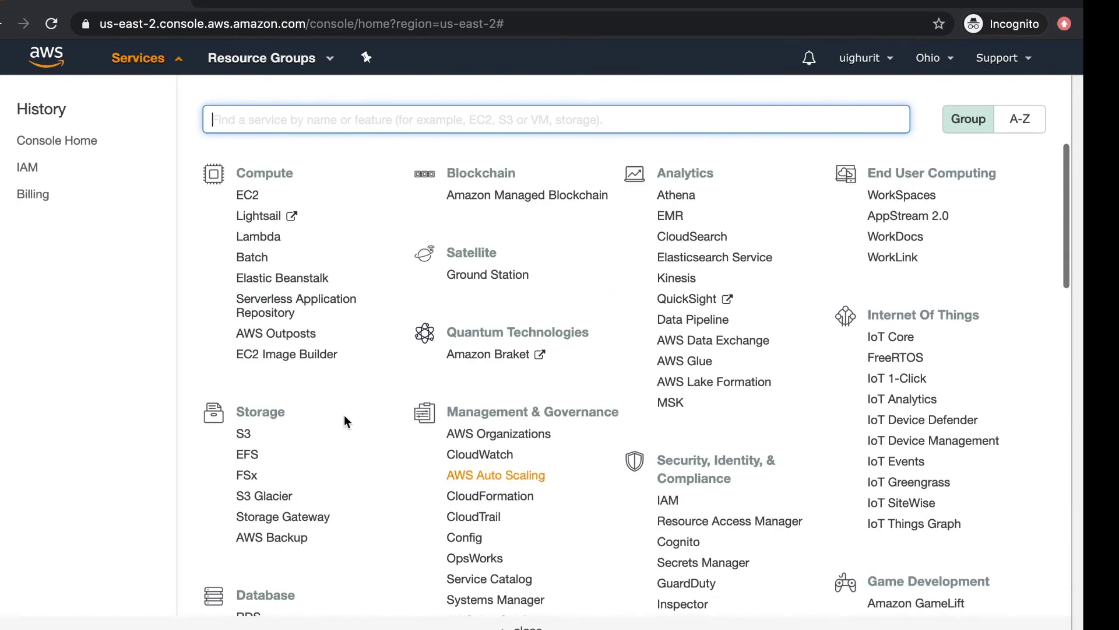
pyautogui.click(176, 62)
pyautogui.scroll(-3, 243, 201)
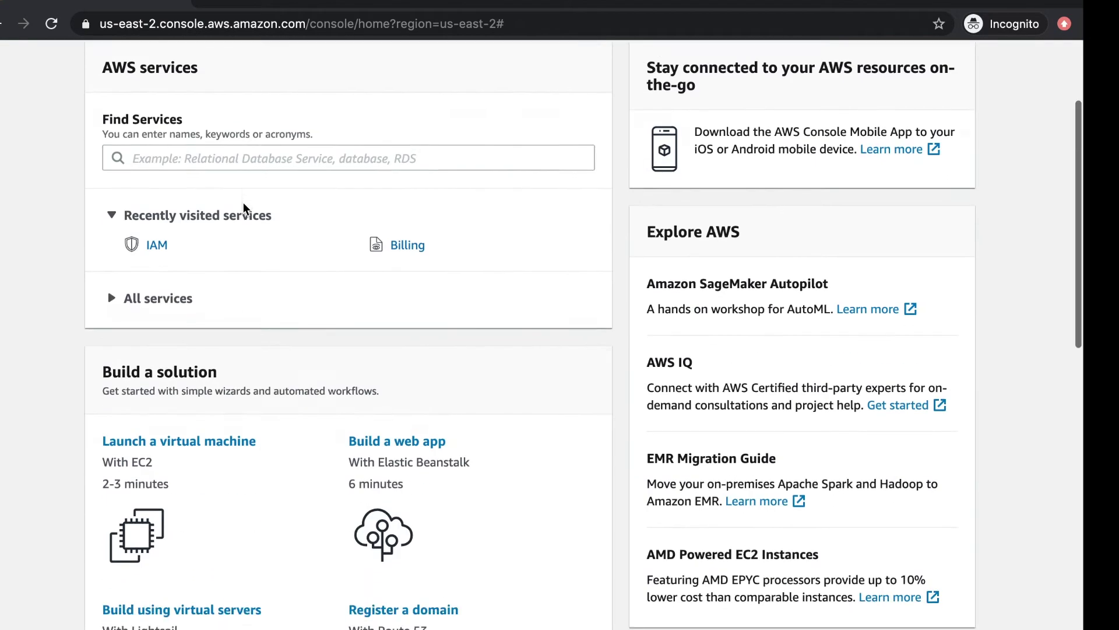
pyautogui.scroll(3, 243, 208)
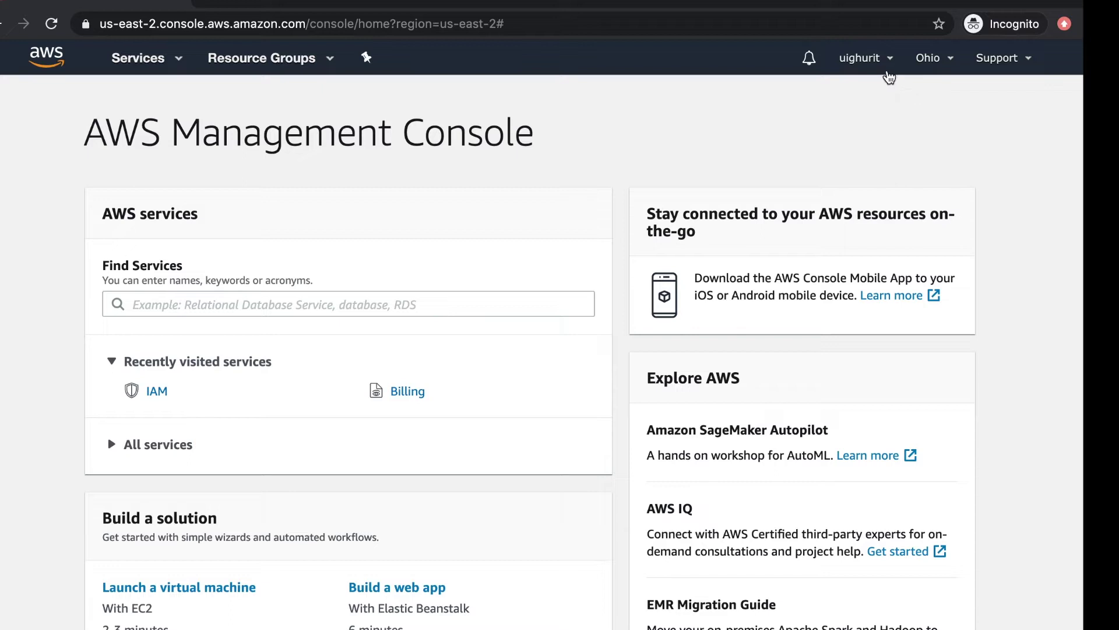
# Step: Open My Billing Dashboard from the account menu
pyautogui.click(890, 69)
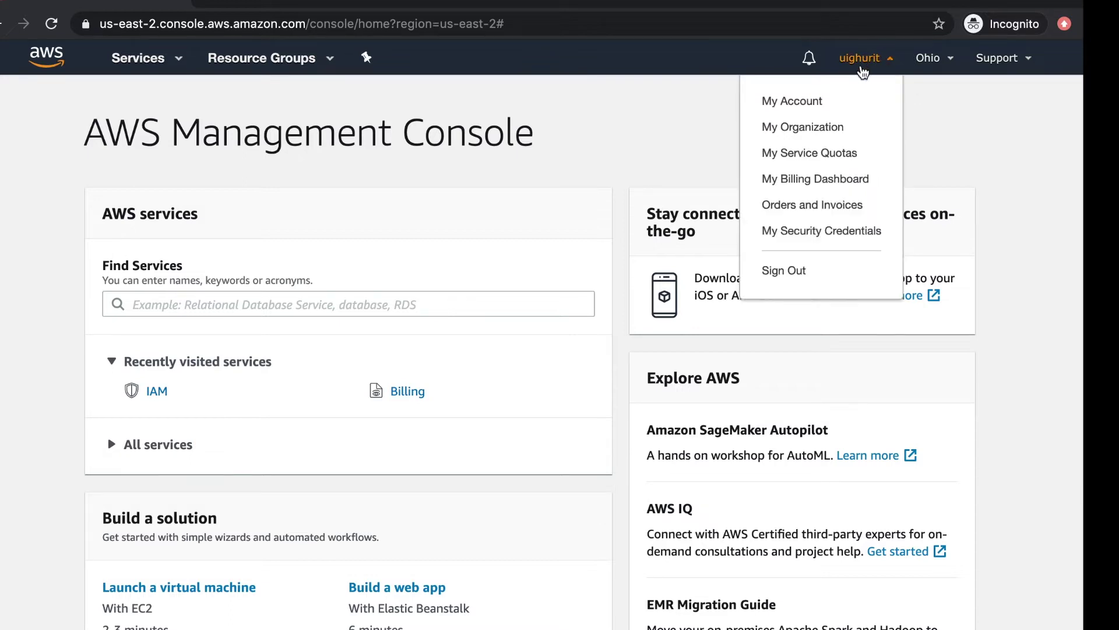
pyautogui.click(890, 63)
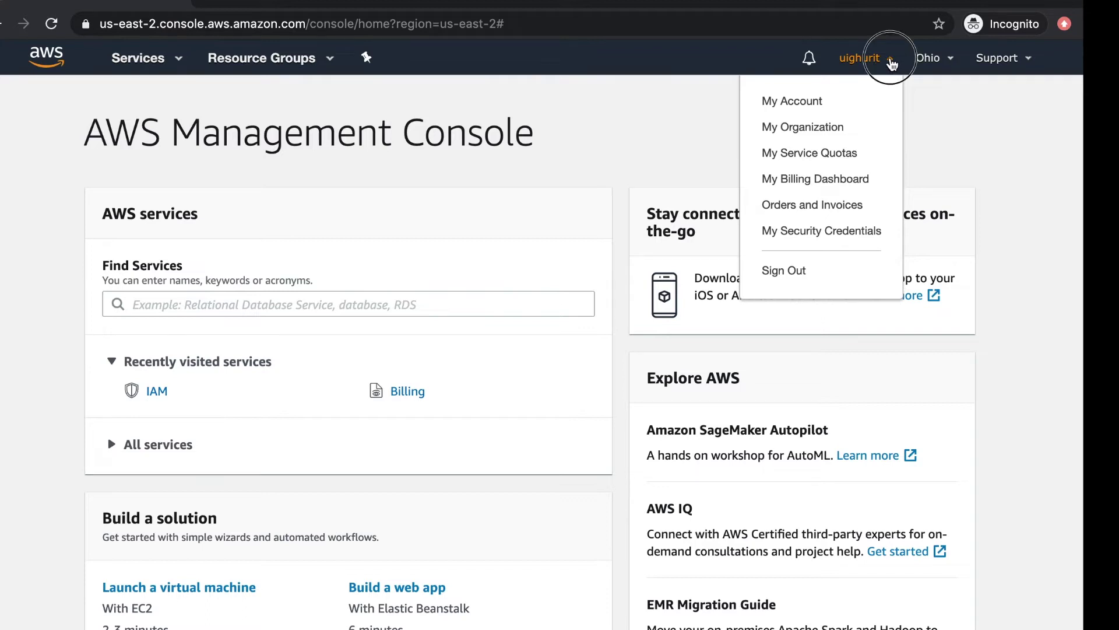
pyautogui.click(891, 64)
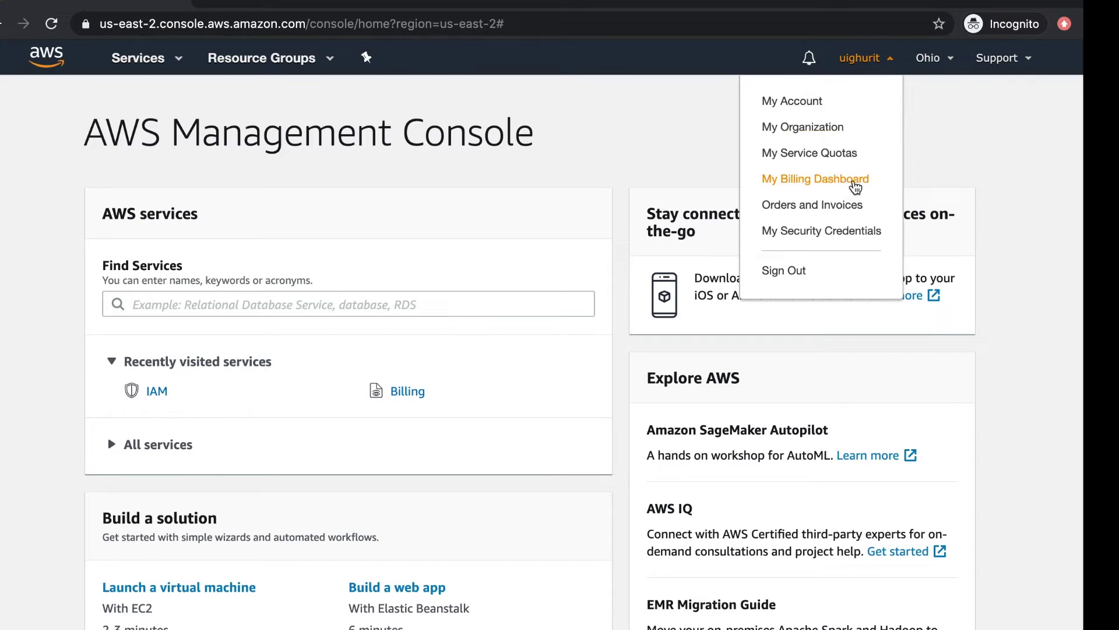
pyautogui.click(856, 187)
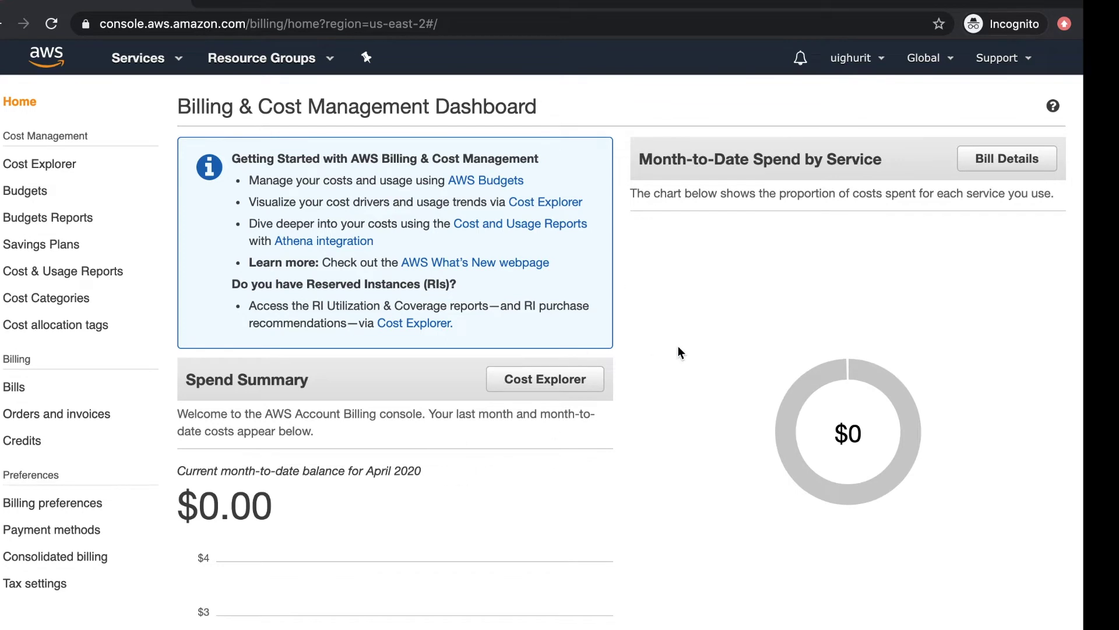
# Step: Look over the billing dashboard, then open the Budgets page from the sidebar
pyautogui.scroll(-1, 678, 347)
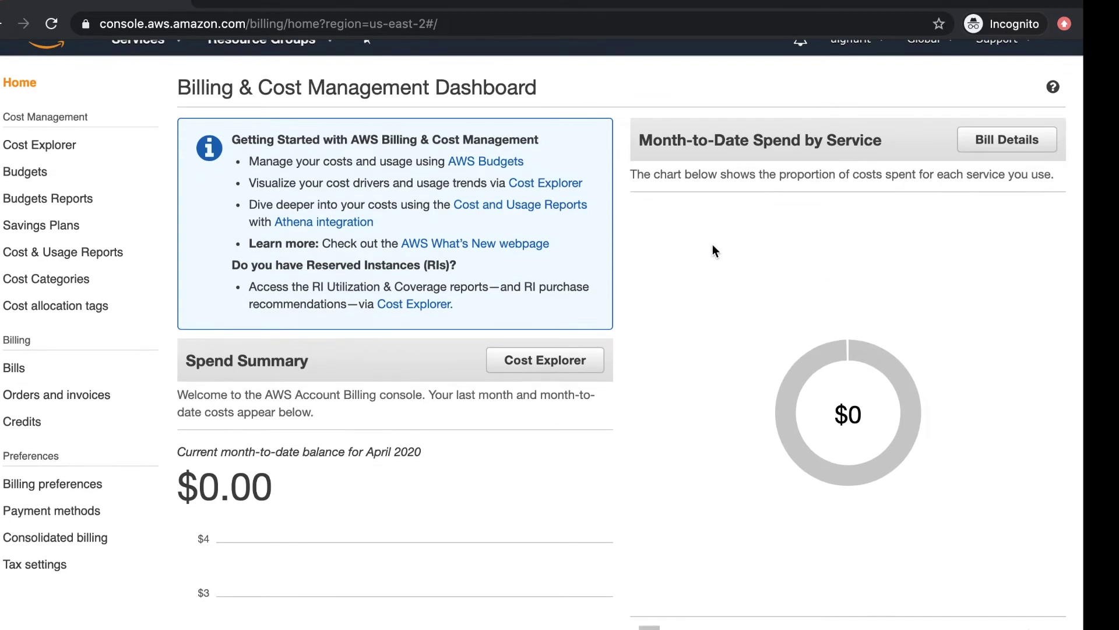
pyautogui.scroll(-5, 857, 289)
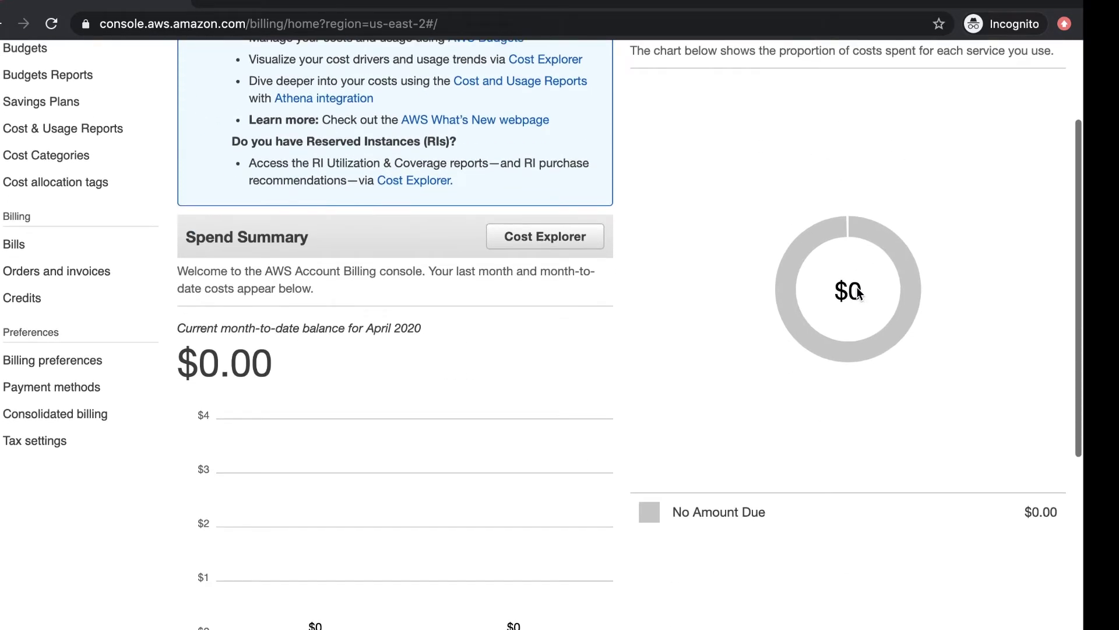
pyautogui.scroll(-1, 501, 328)
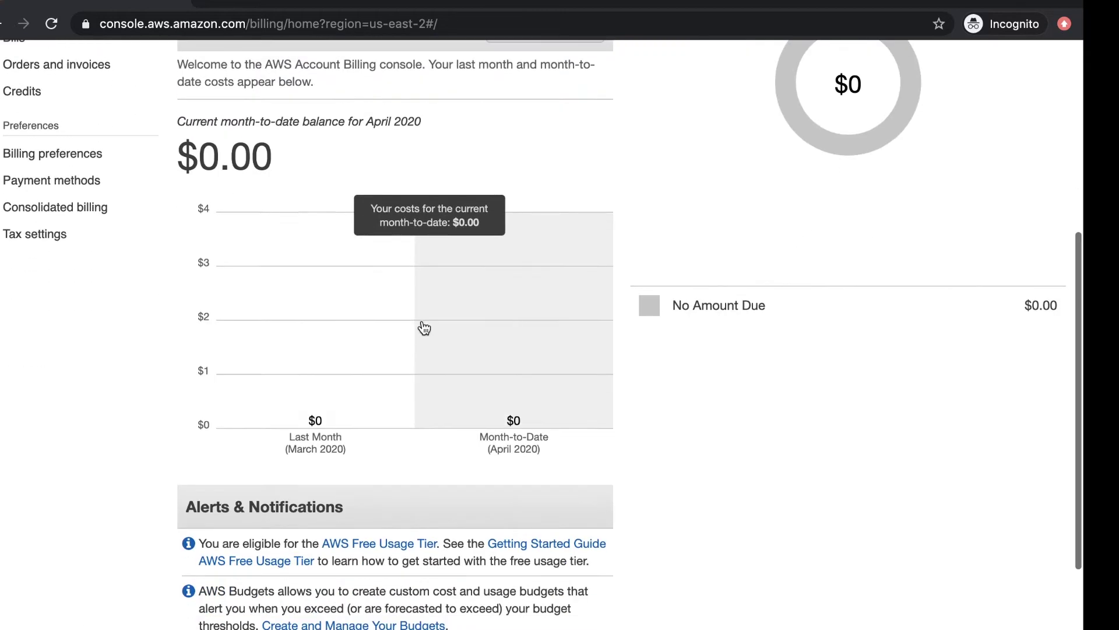
pyautogui.moveTo(501, 303)
pyautogui.scroll(1, 502, 302)
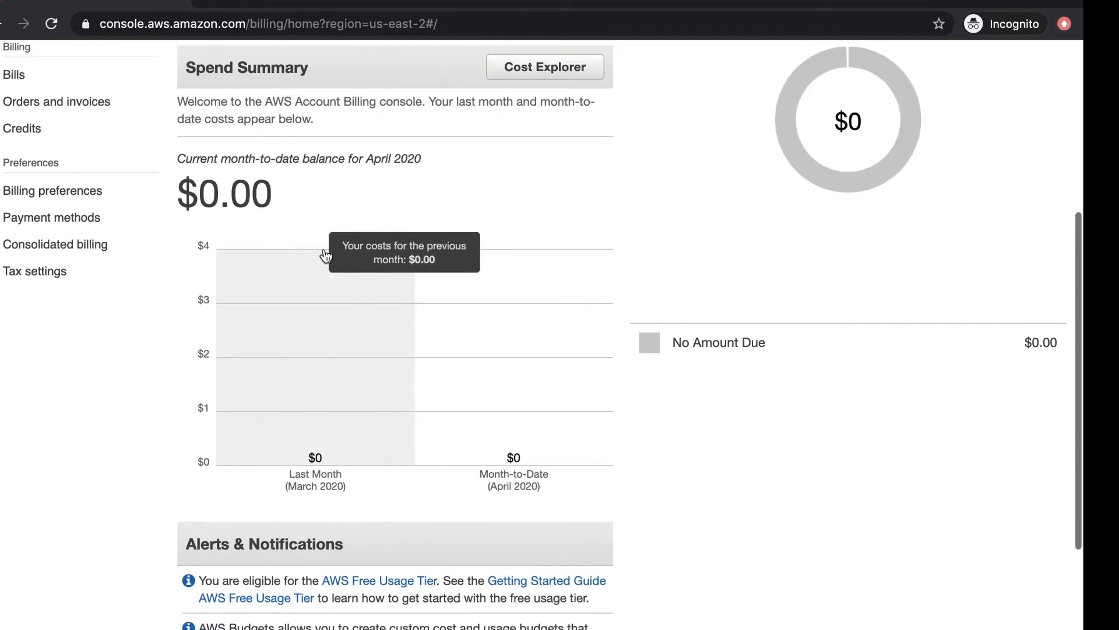
pyautogui.scroll(1, 330, 236)
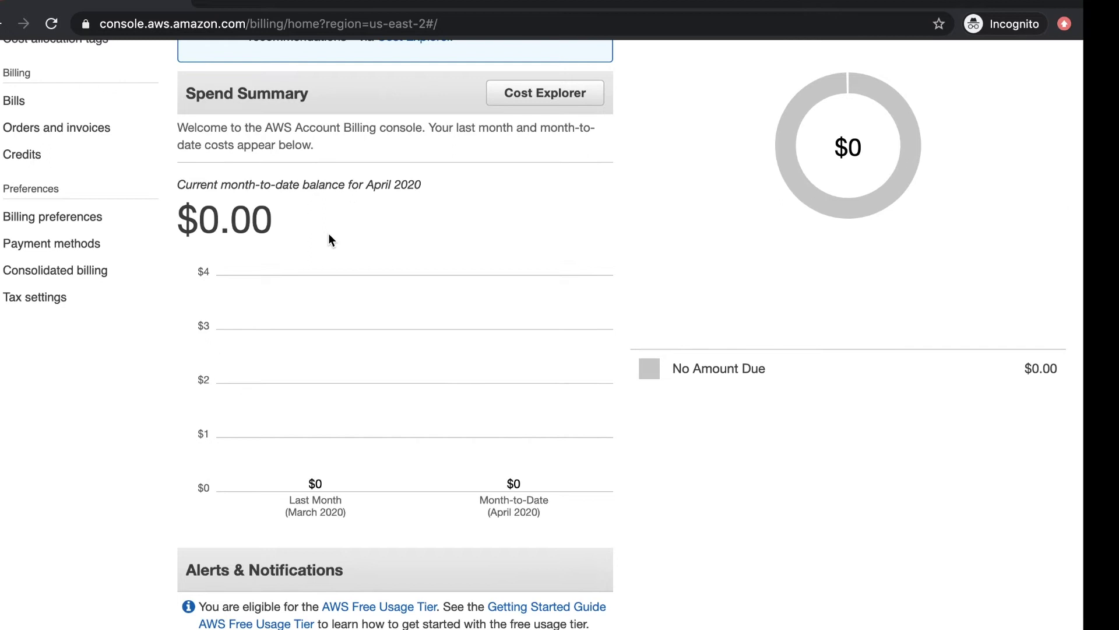
pyautogui.scroll(1, 357, 239)
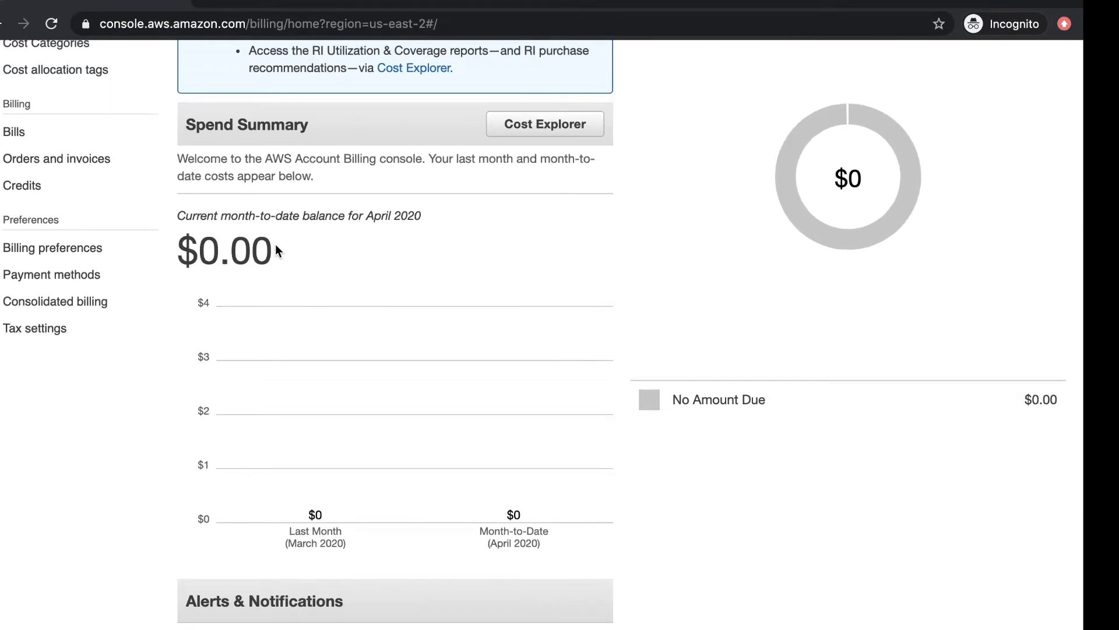
pyautogui.scroll(4, 467, 302)
pyautogui.scroll(1, 470, 303)
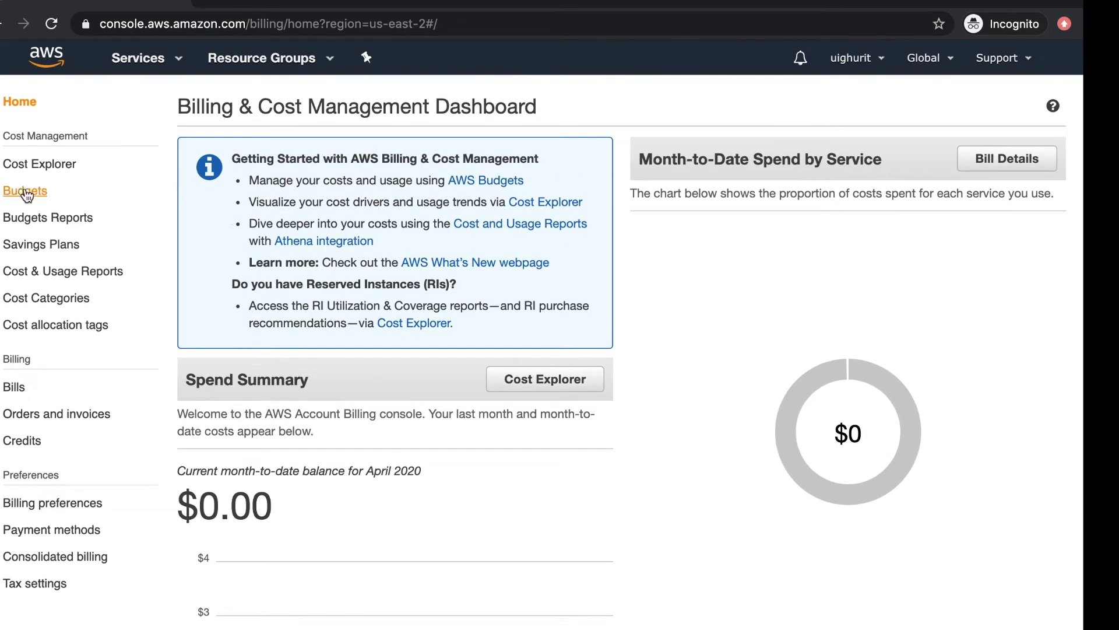
pyautogui.click(32, 193)
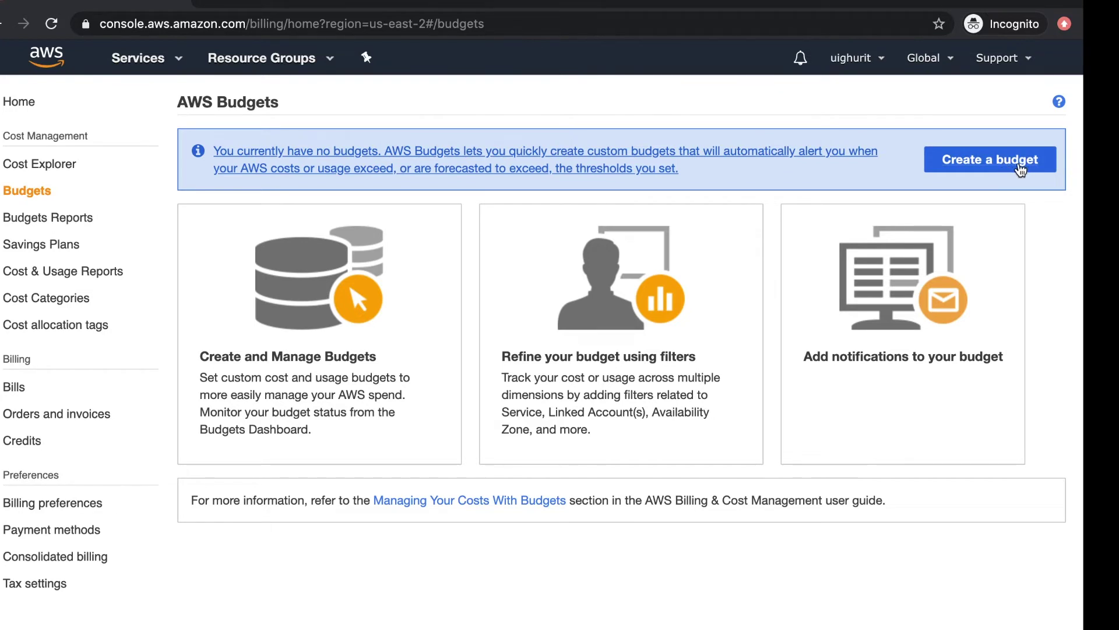
# Step: Start a Cost budget, advance to its details, then return to the budget-type step
pyautogui.click(1018, 170)
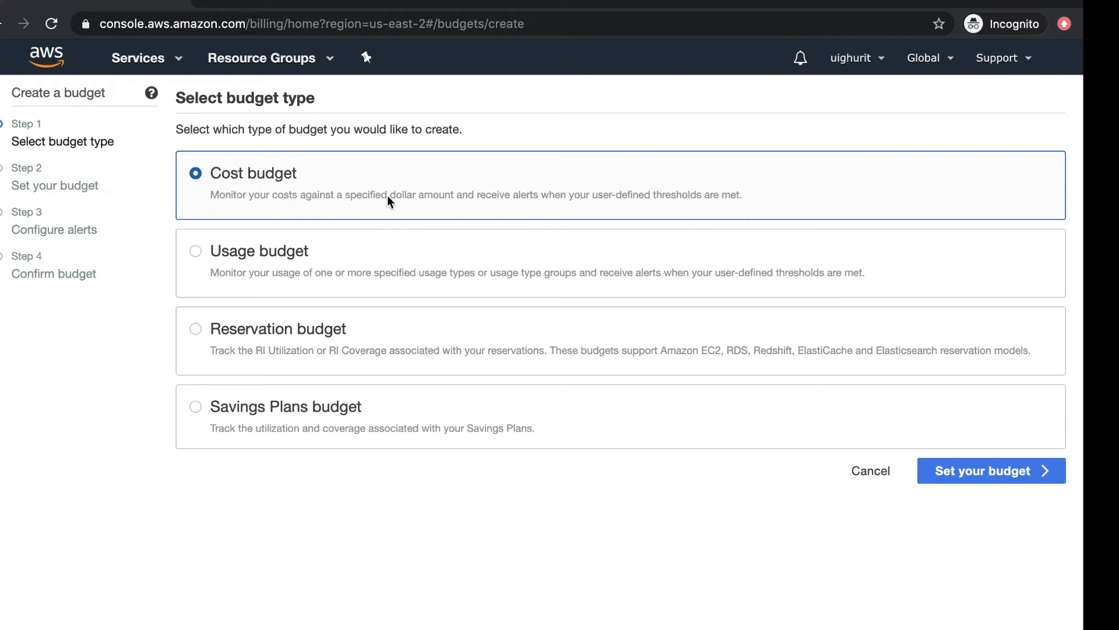
pyautogui.click(963, 472)
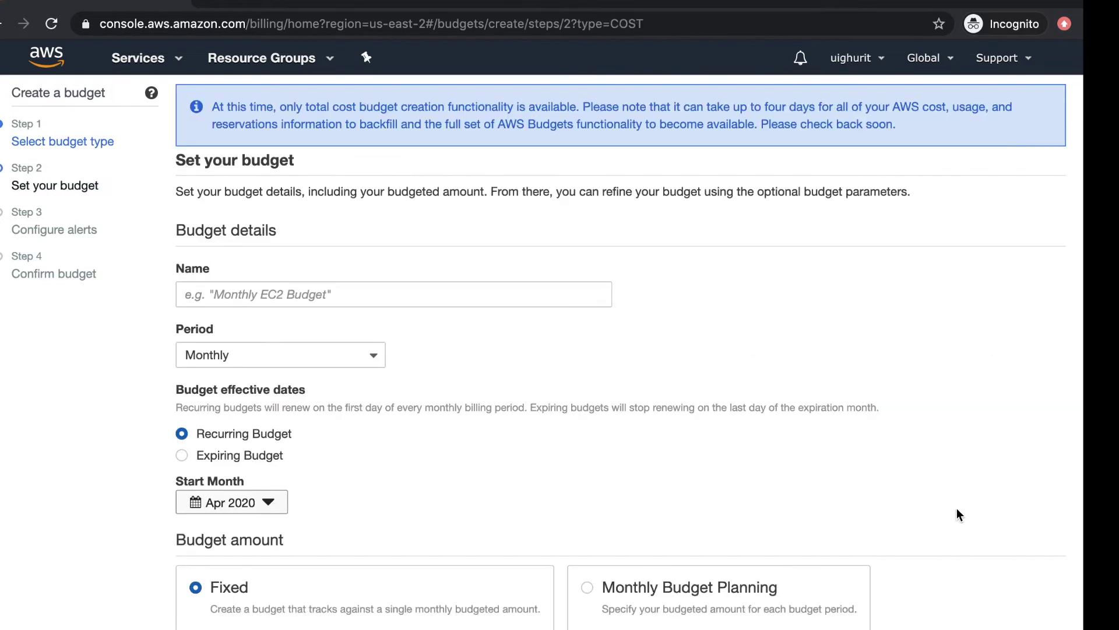
pyautogui.scroll(-10, 825, 479)
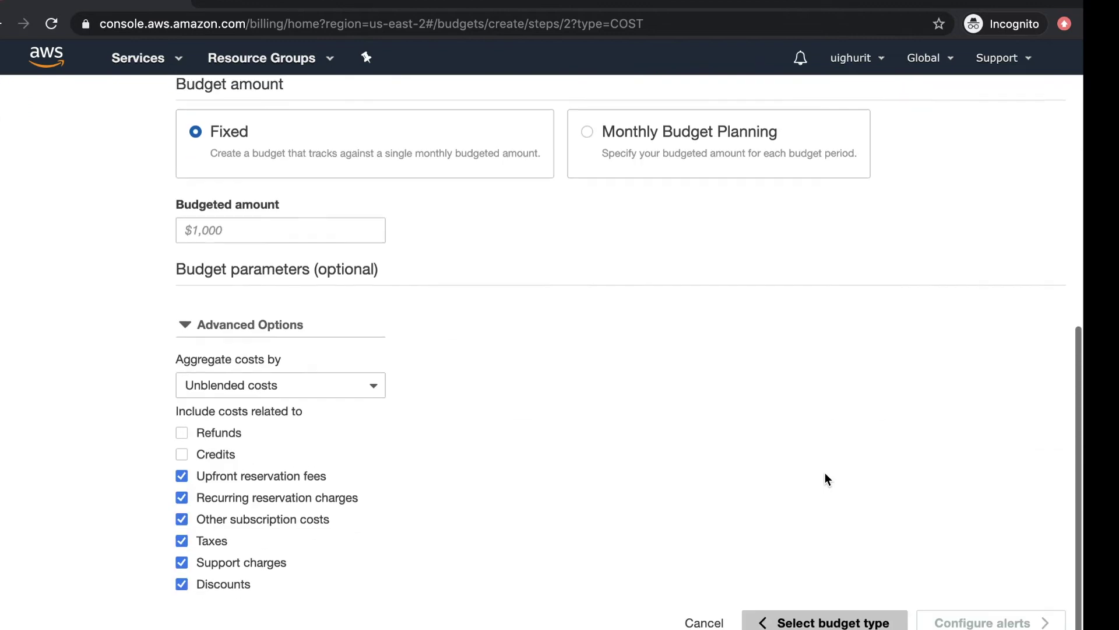
pyautogui.click(808, 623)
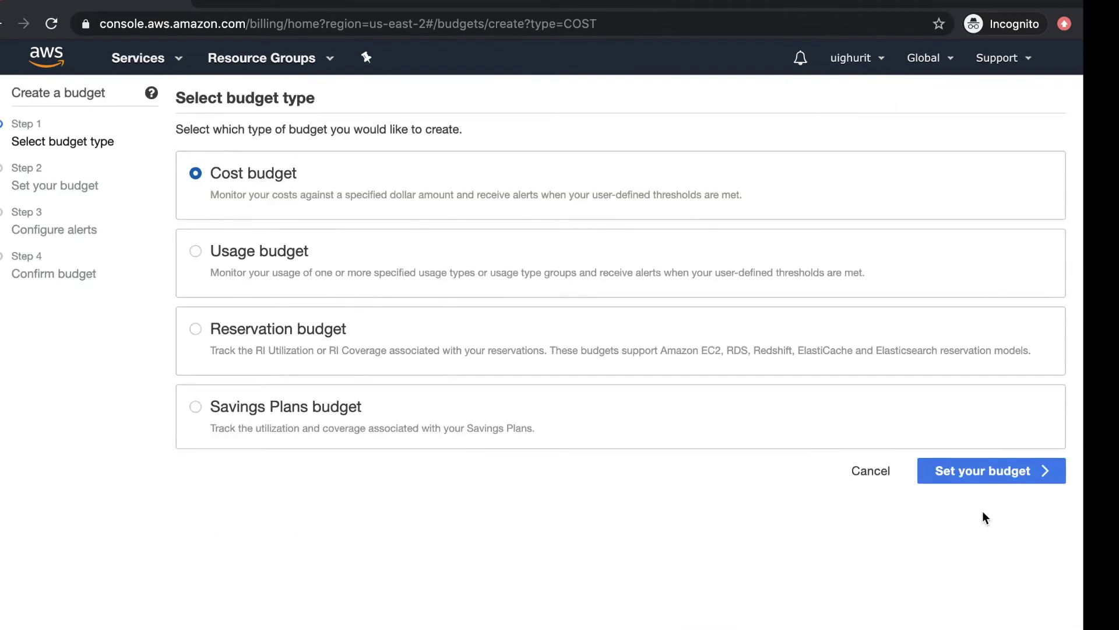
# Step: Continue to the budget details and name the budget 'my budget'
pyautogui.click(967, 484)
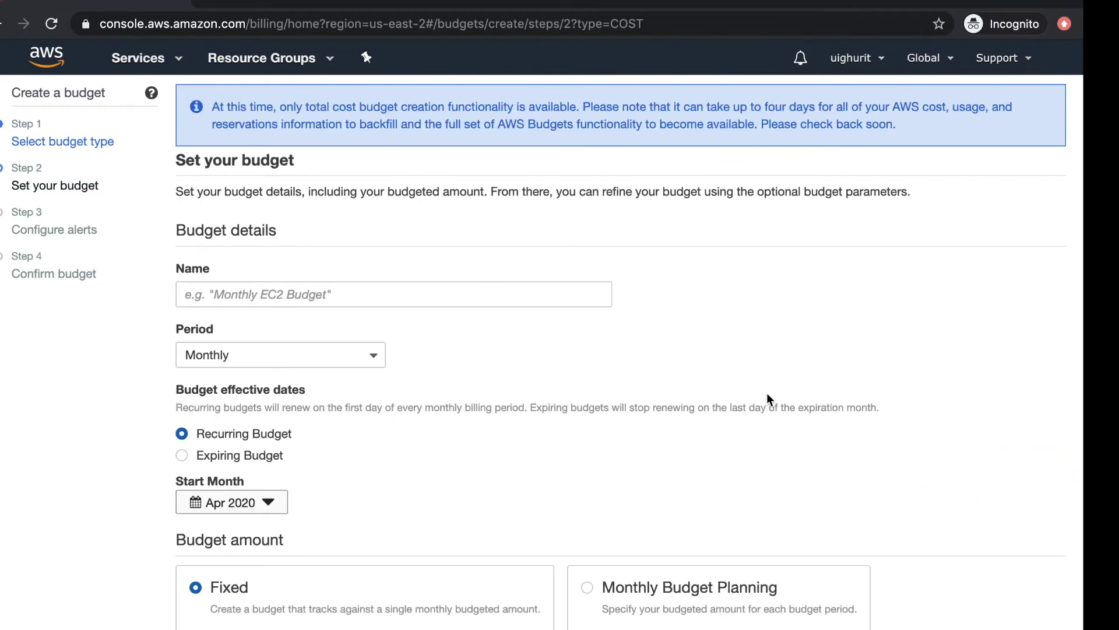
pyautogui.scroll(-5, 562, 324)
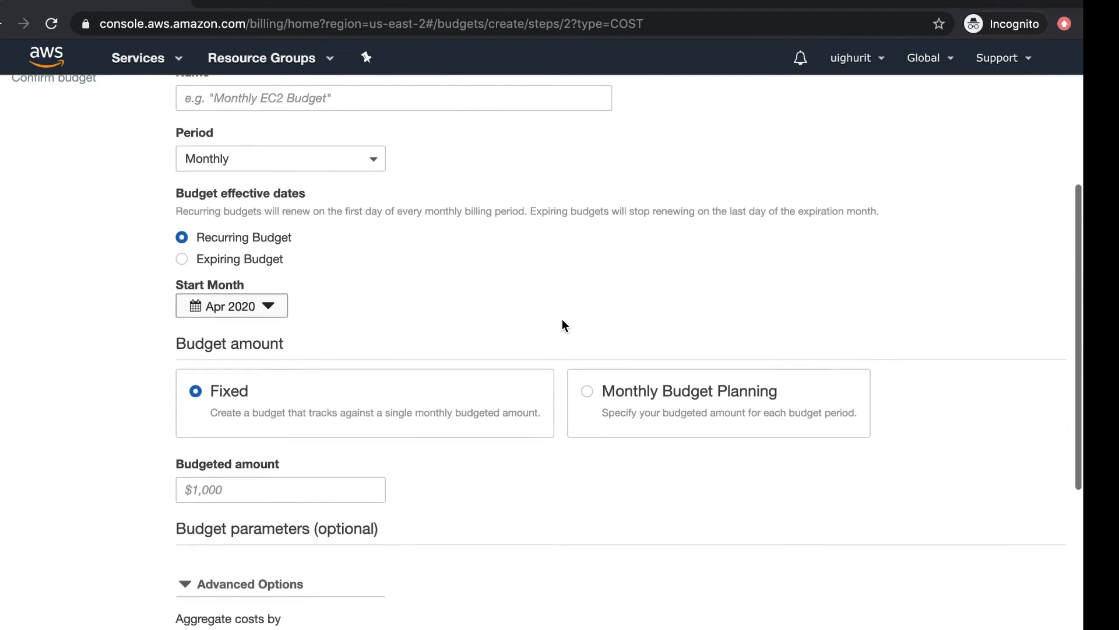
pyautogui.scroll(5, 562, 320)
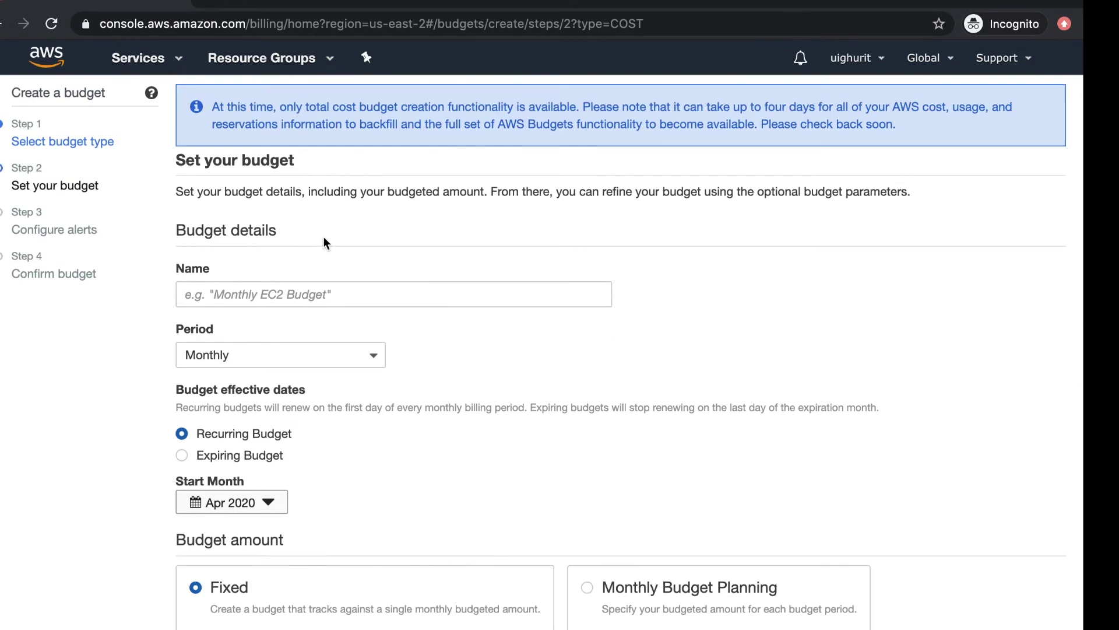
pyautogui.tripleClick(294, 233)
pyautogui.click(391, 239)
pyautogui.click(362, 291)
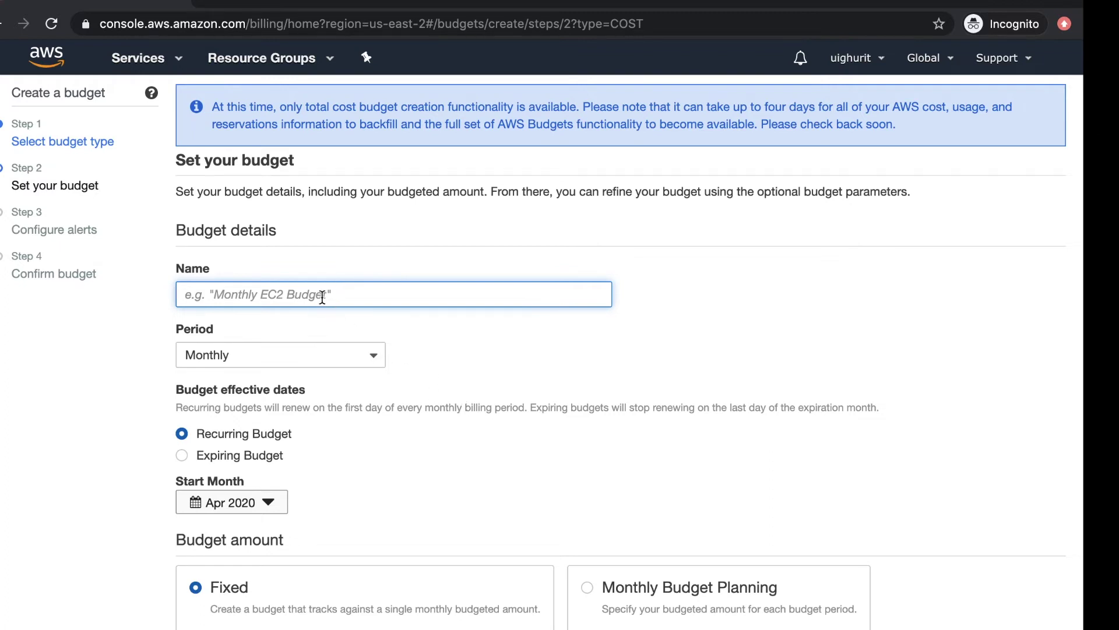
pyautogui.write('my budge')
pyautogui.click(450, 334)
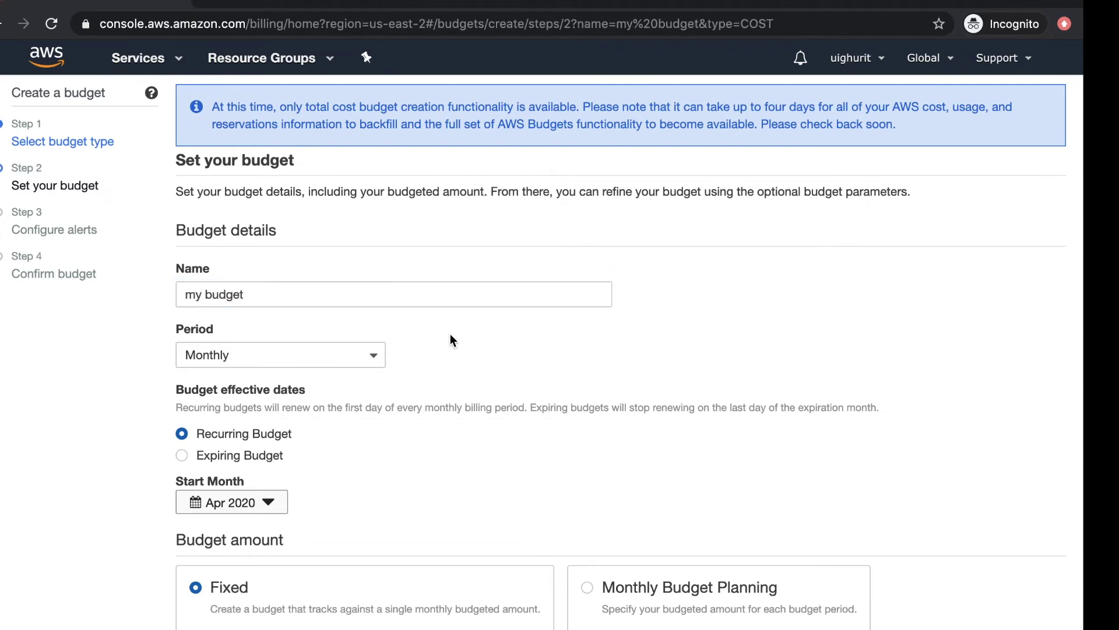
# Step: Check the budget period choices and keep the period at Monthly
pyautogui.scroll(-1, 450, 334)
pyautogui.scroll(-1, 456, 247)
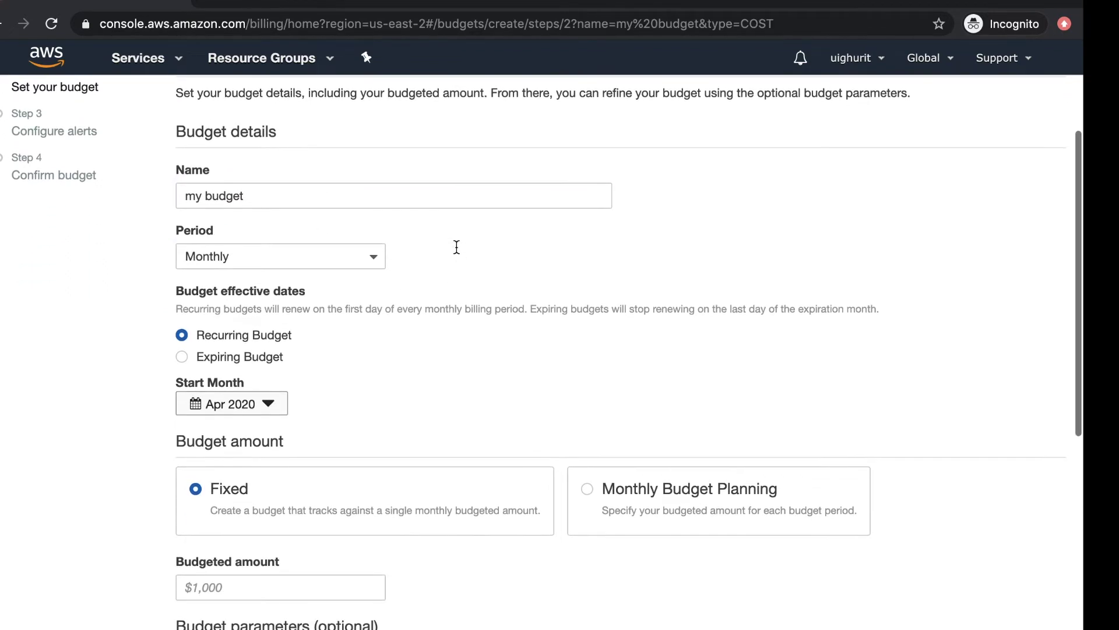
pyautogui.moveTo(257, 230); pyautogui.dragTo(156, 229)
pyautogui.click(233, 255)
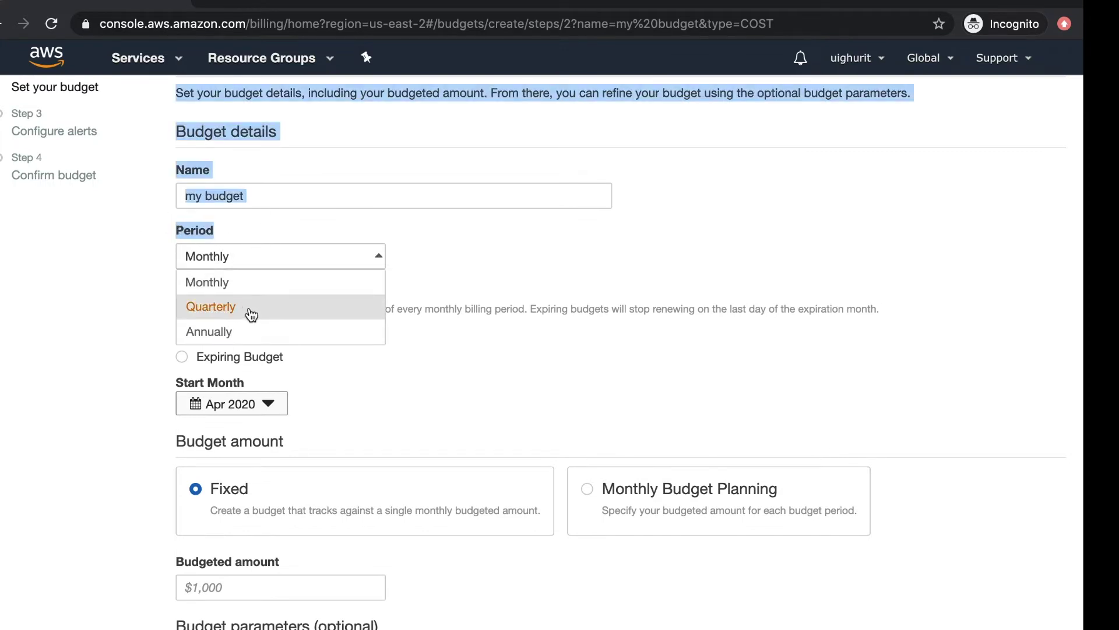
pyautogui.click(457, 271)
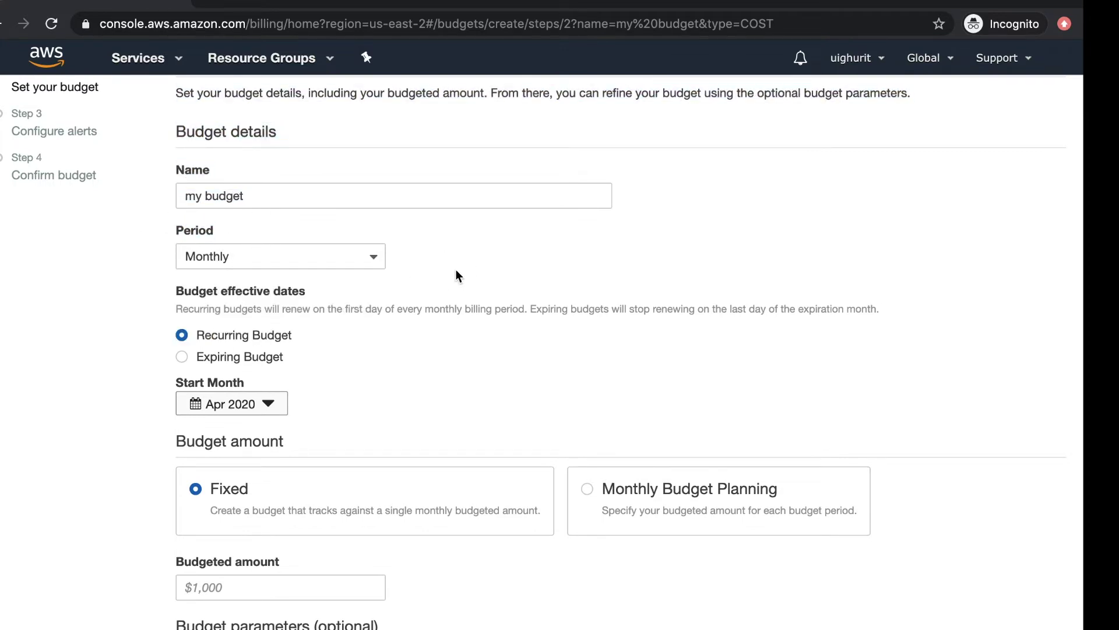
pyautogui.click(320, 255)
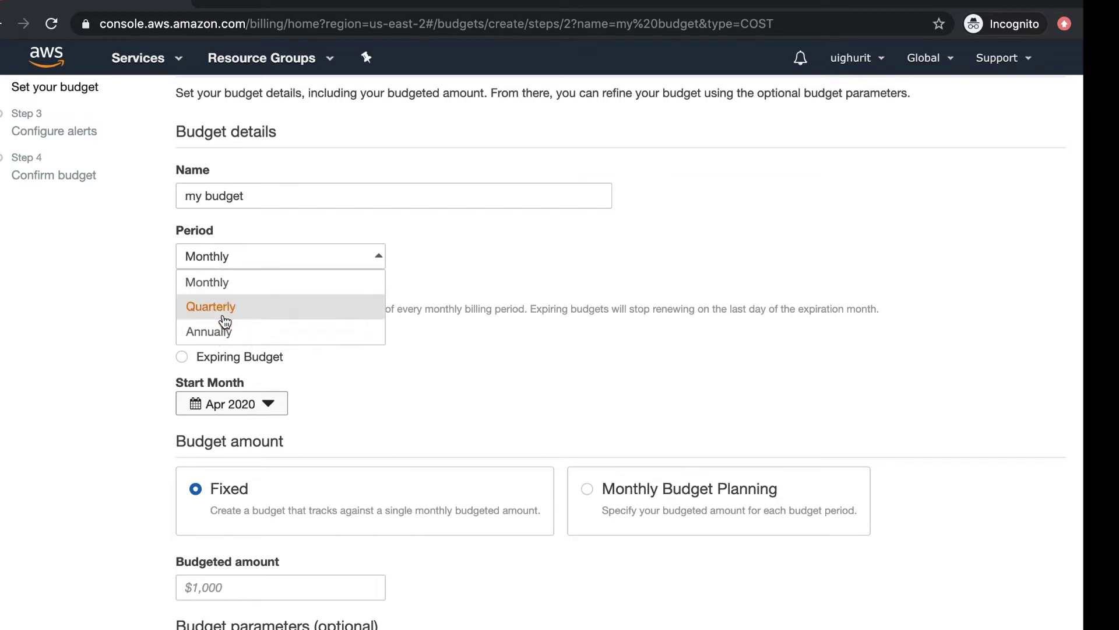
pyautogui.click(232, 282)
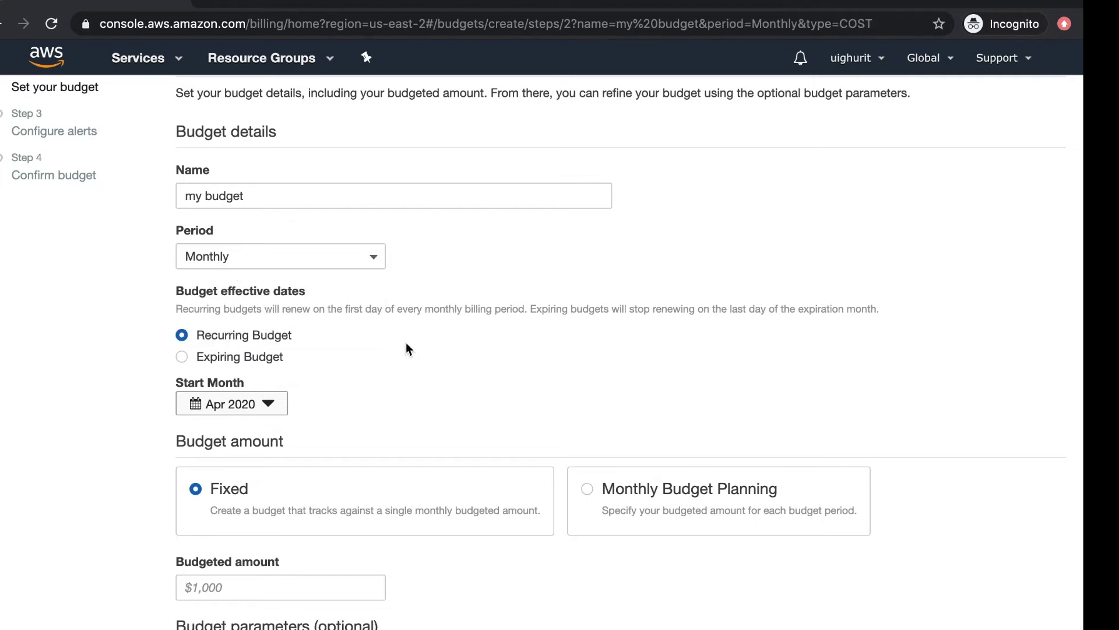
pyautogui.scroll(-2, 405, 341)
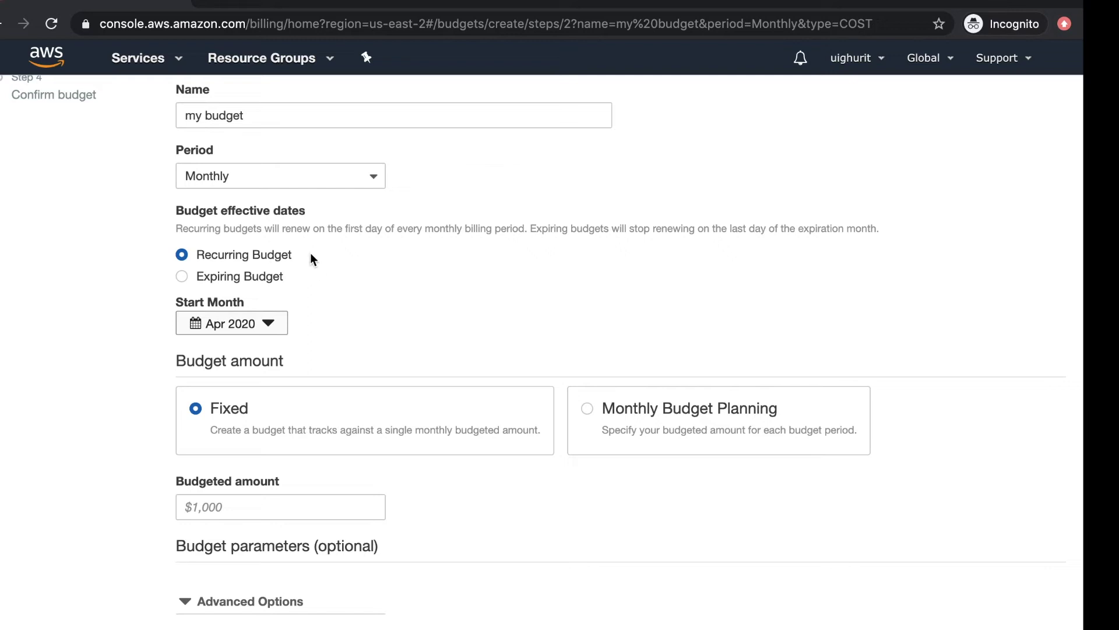
# Step: Make the budget expiring, keeping Apr 2020 as the start month
pyautogui.click(273, 275)
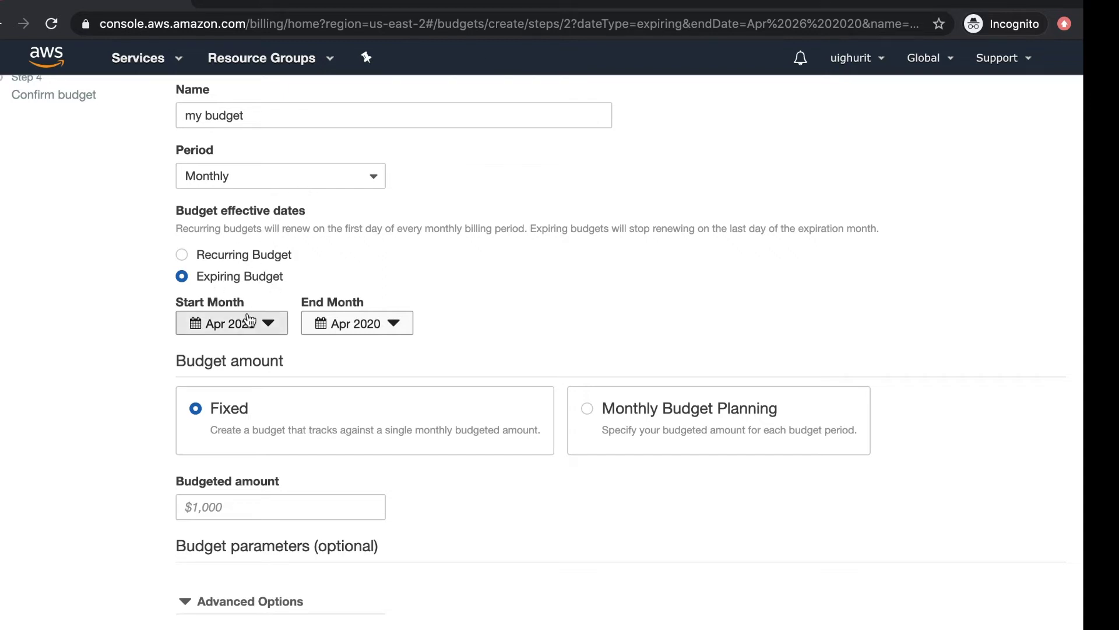
pyautogui.click(274, 326)
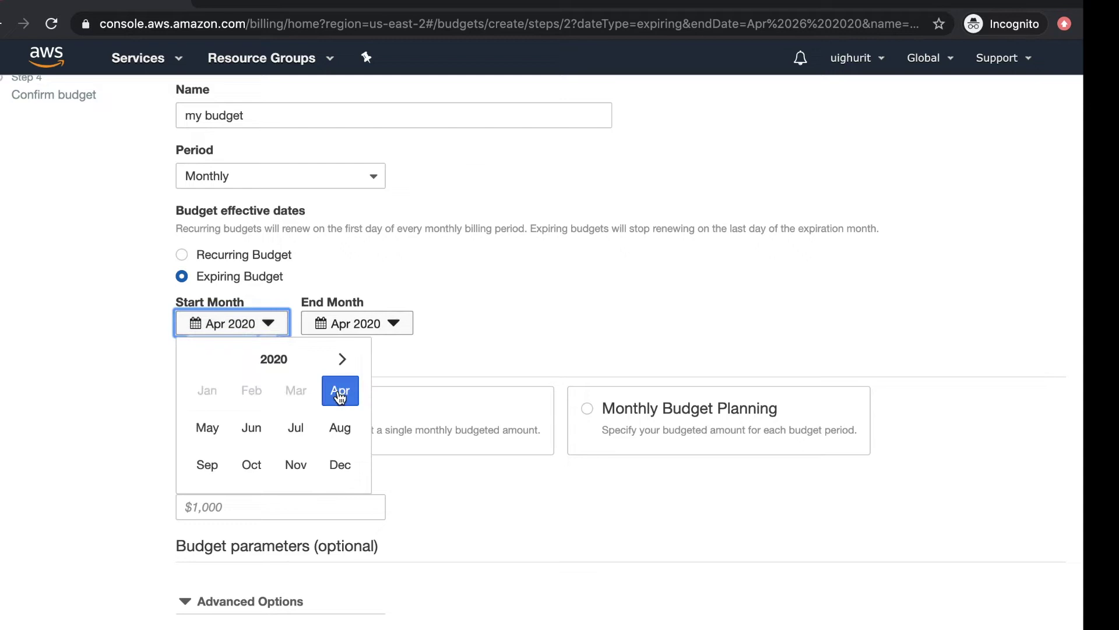
pyautogui.click(453, 343)
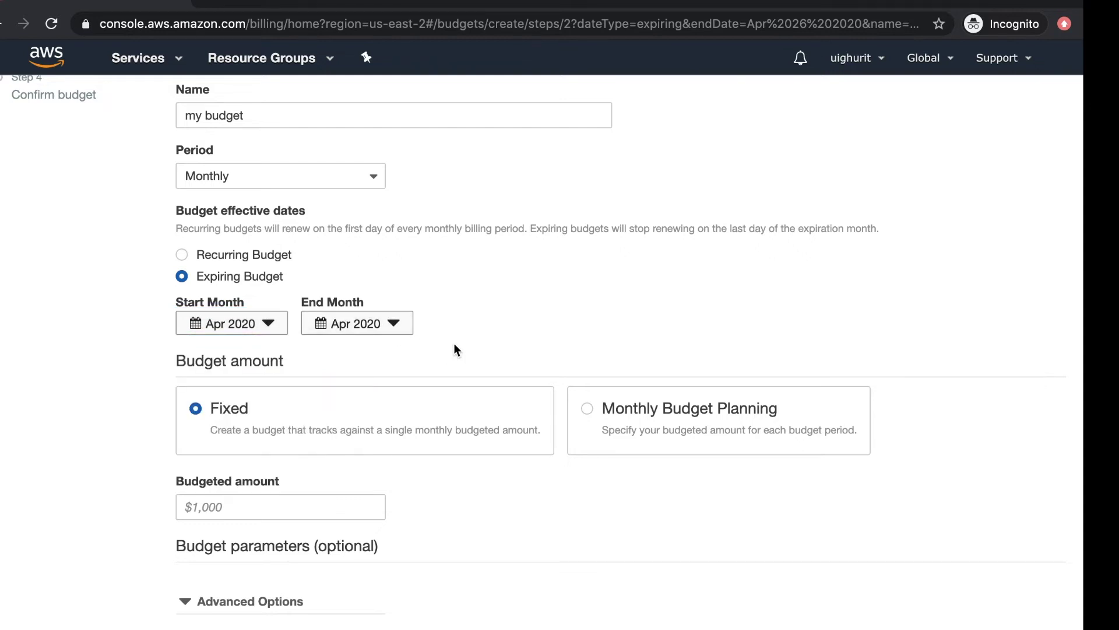
# Step: Try the Annually period, keeping 2020 as both start and end year
pyautogui.click(263, 175)
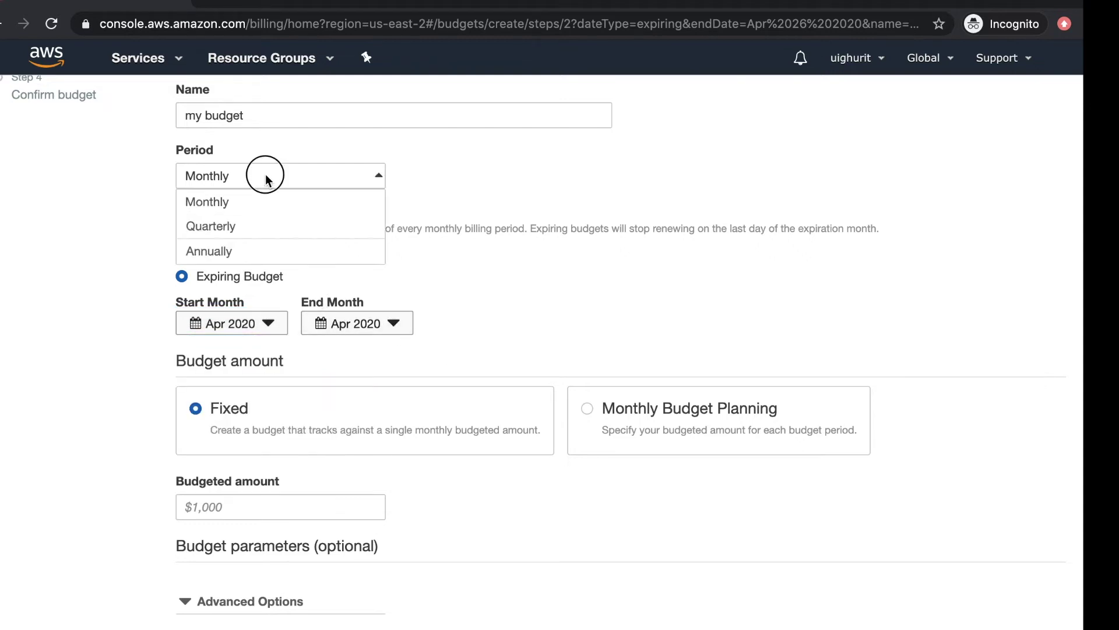
pyautogui.click(250, 250)
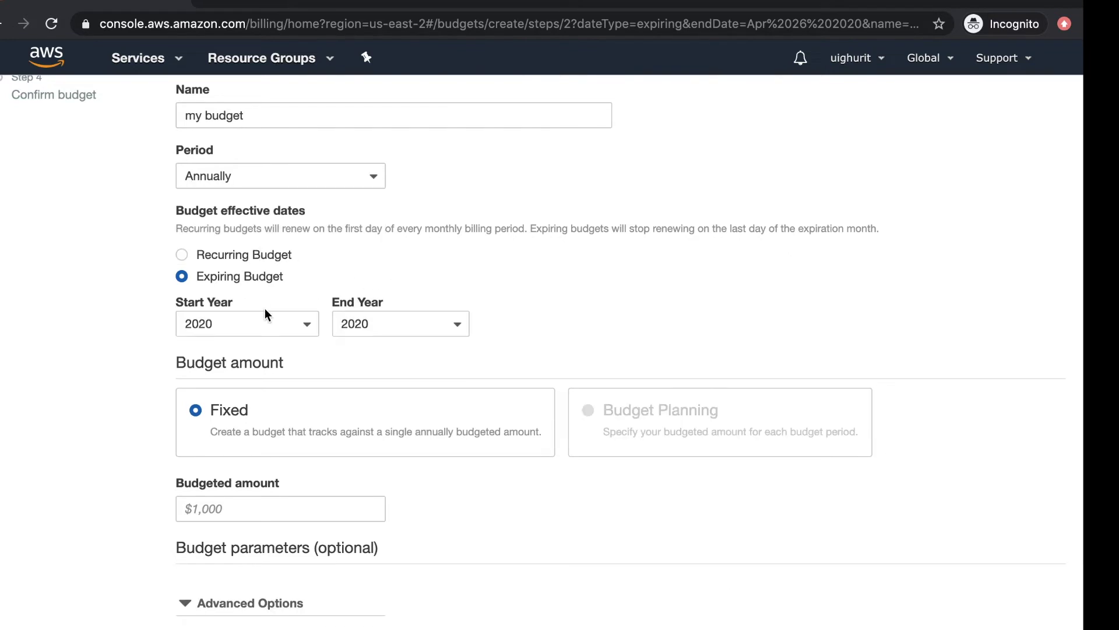
pyautogui.click(260, 326)
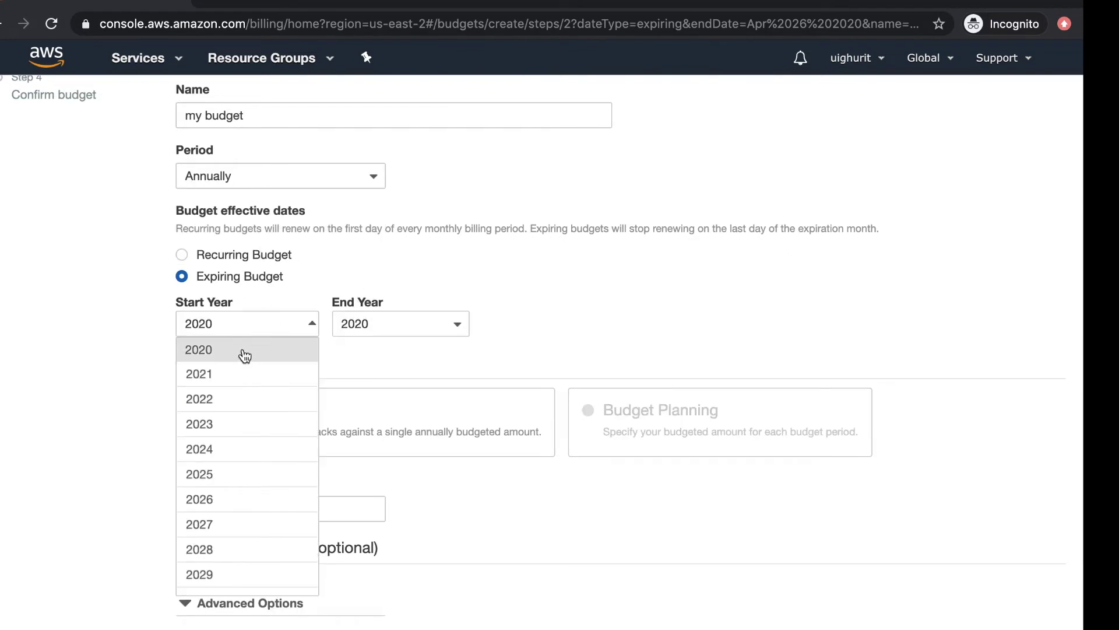
pyautogui.click(366, 263)
pyautogui.click(429, 321)
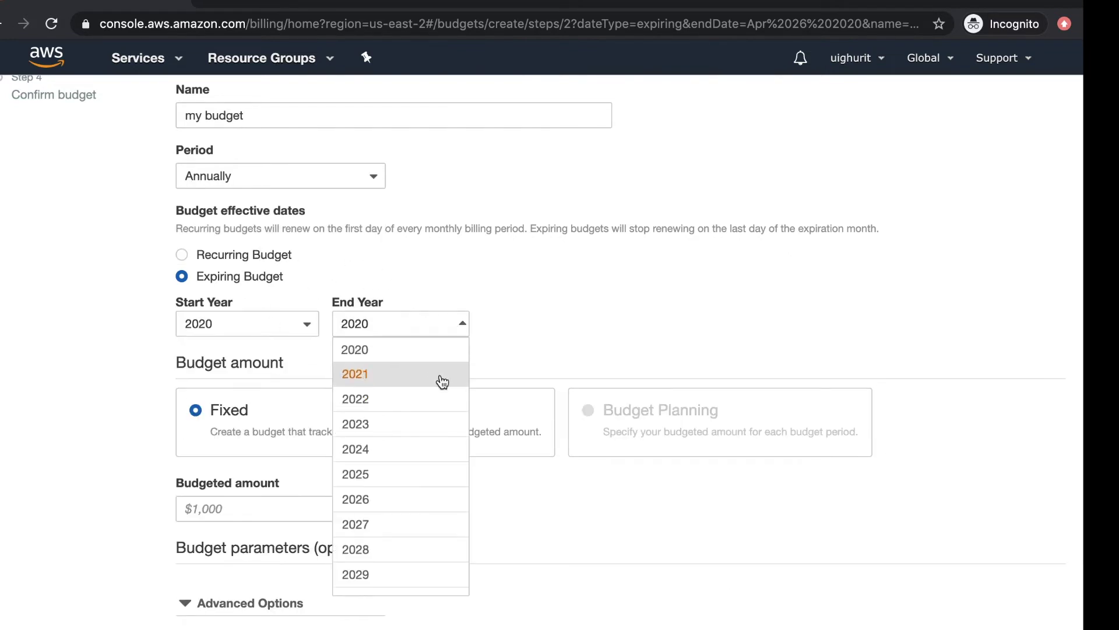
pyautogui.click(520, 333)
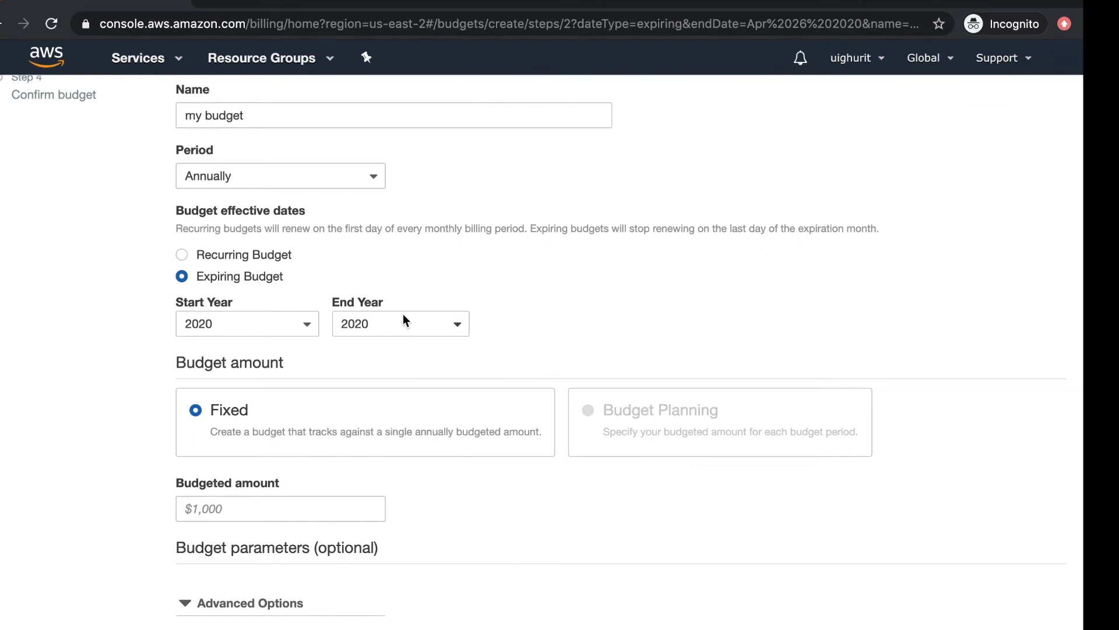
# Step: Try the Quarterly period at Q2 2020, then switch the period back to Monthly
pyautogui.click(331, 179)
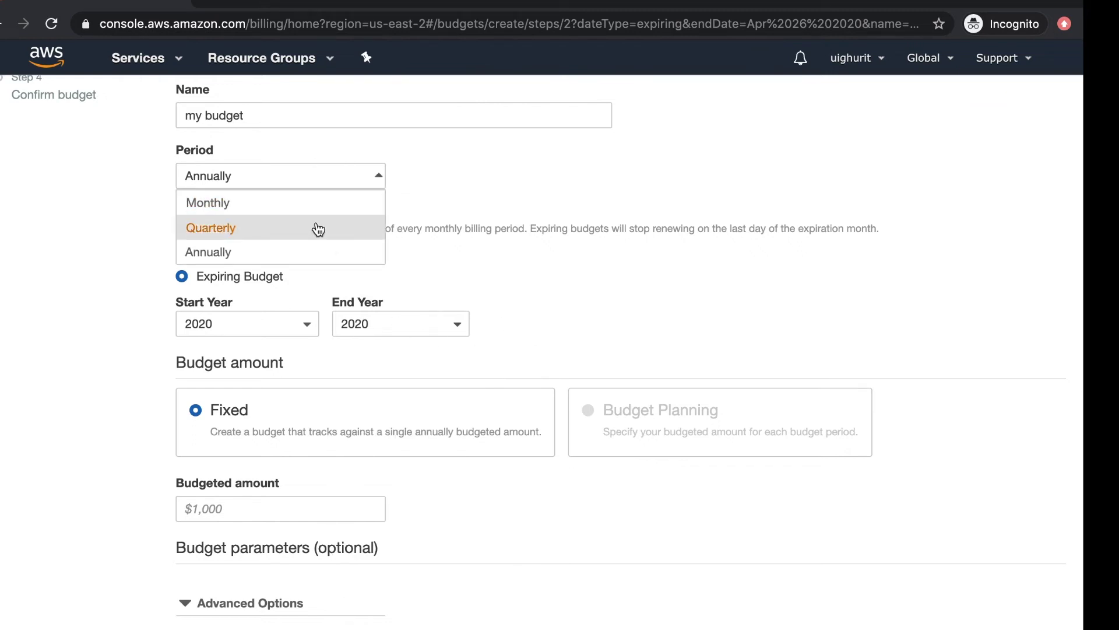
pyautogui.click(314, 227)
pyautogui.click(268, 324)
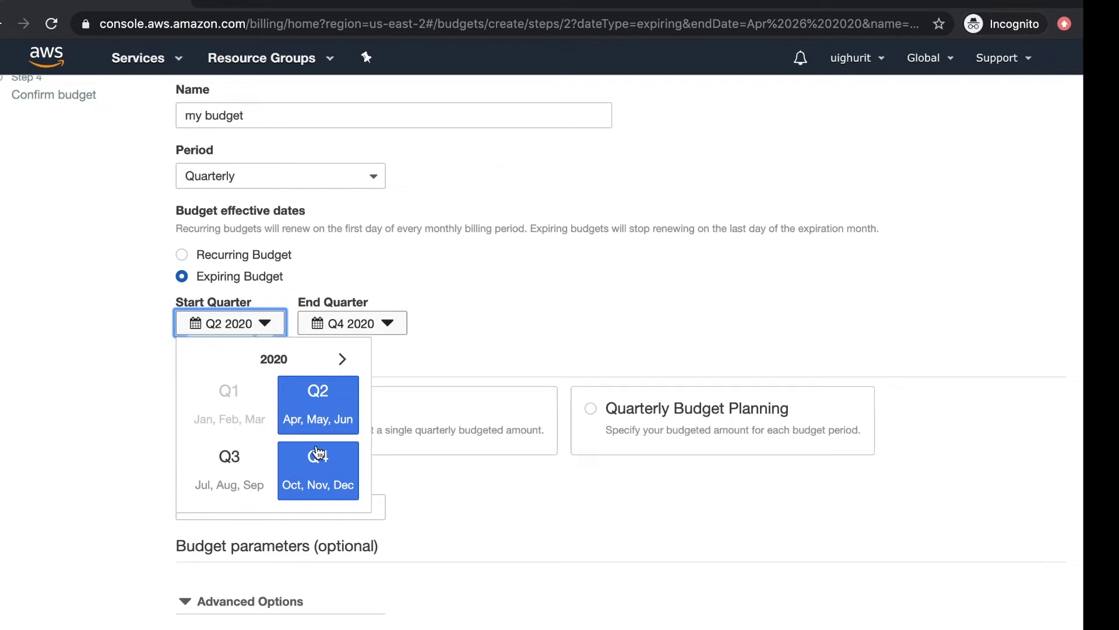
pyautogui.click(481, 324)
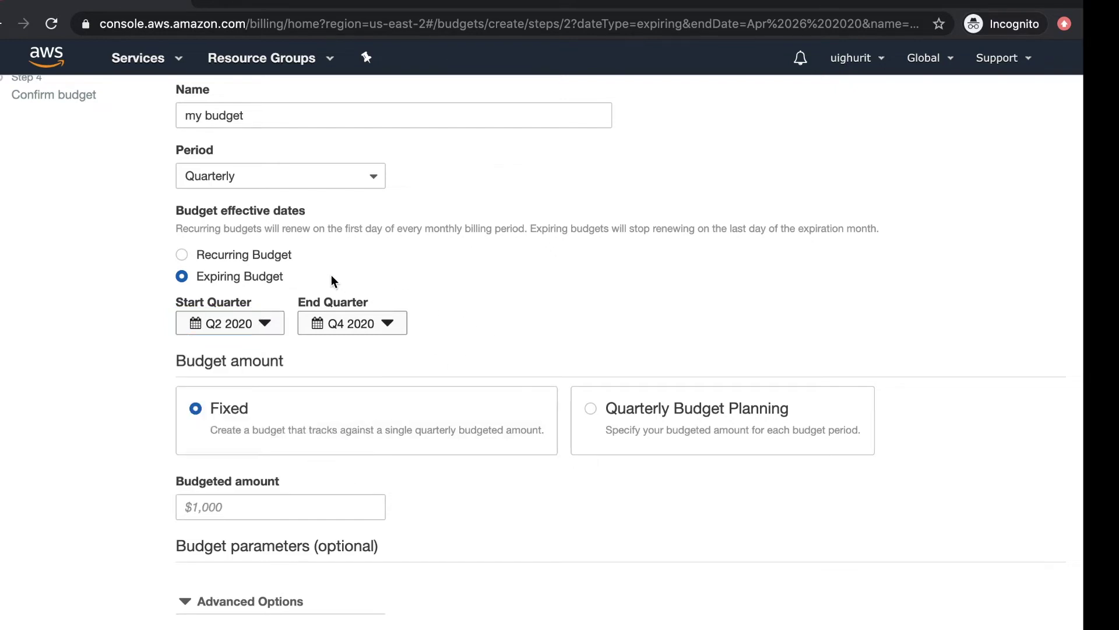
pyautogui.click(289, 184)
pyautogui.click(285, 202)
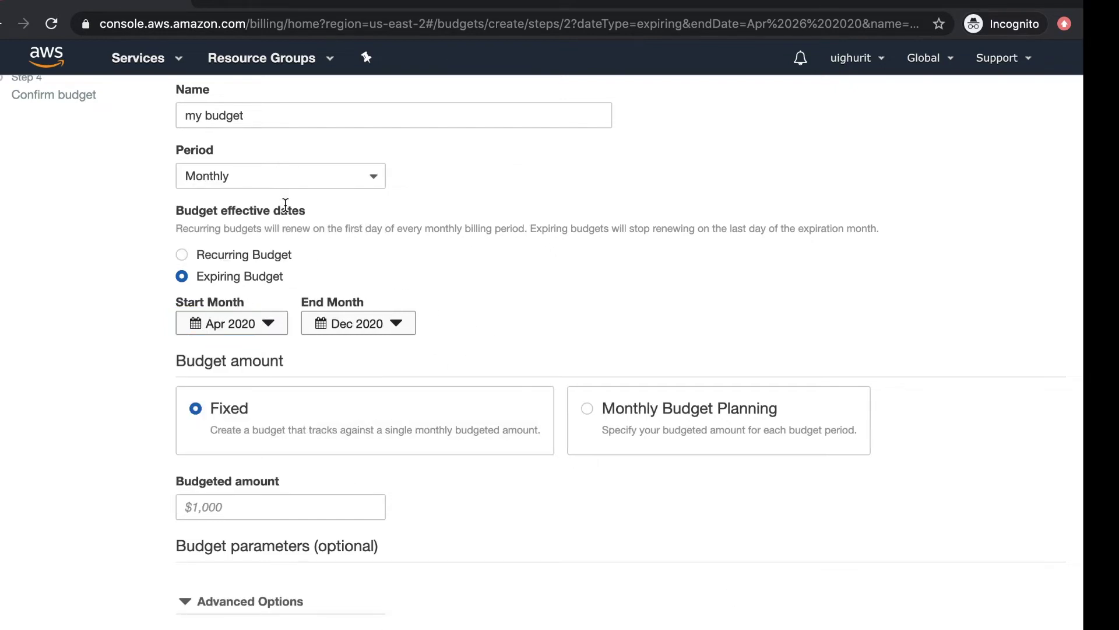
pyautogui.click(388, 248)
pyautogui.click(182, 255)
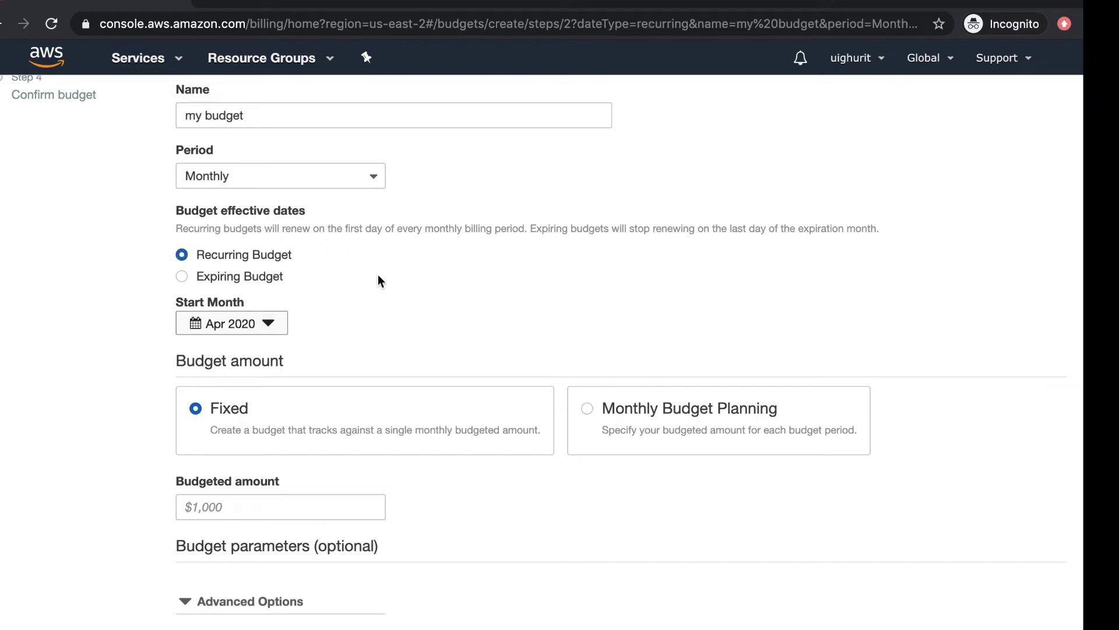
pyautogui.scroll(-3, 378, 274)
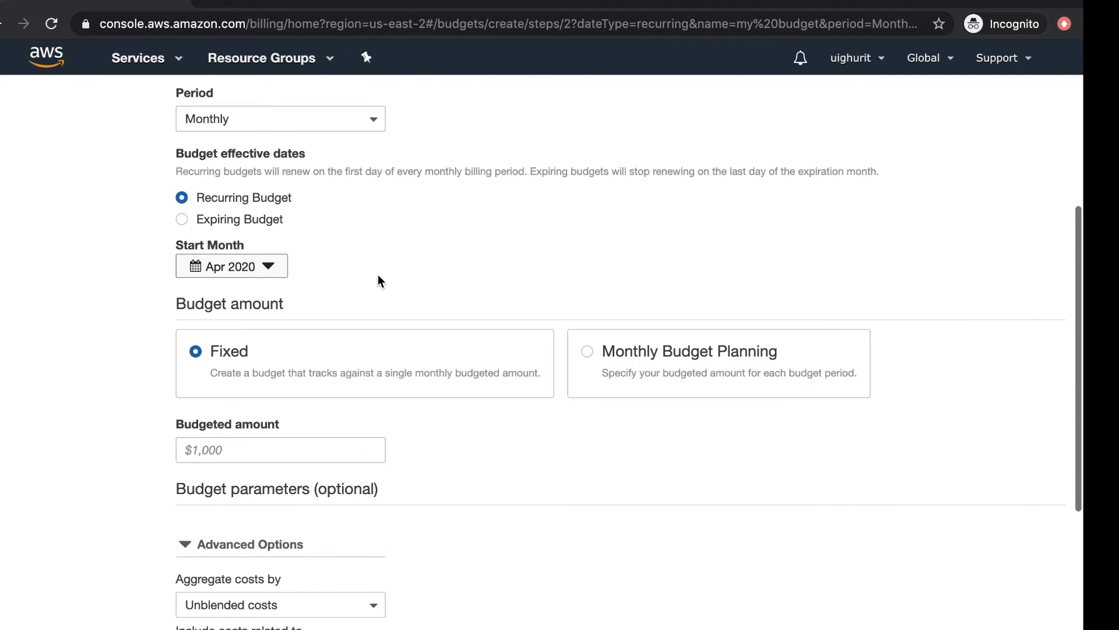
pyautogui.scroll(-1, 377, 274)
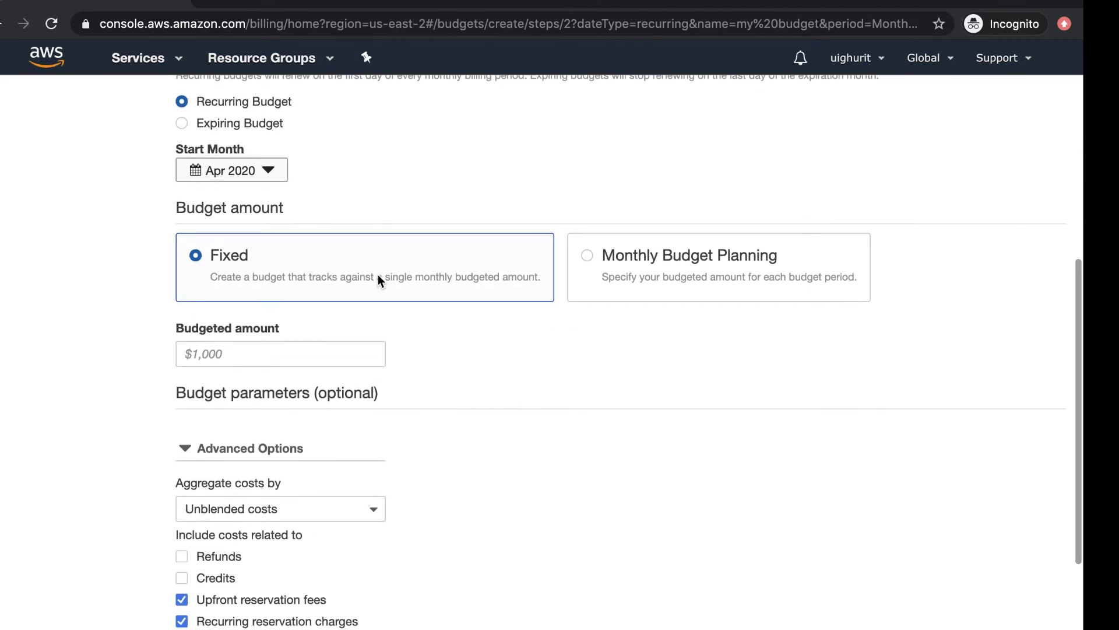
pyautogui.scroll(-1, 365, 269)
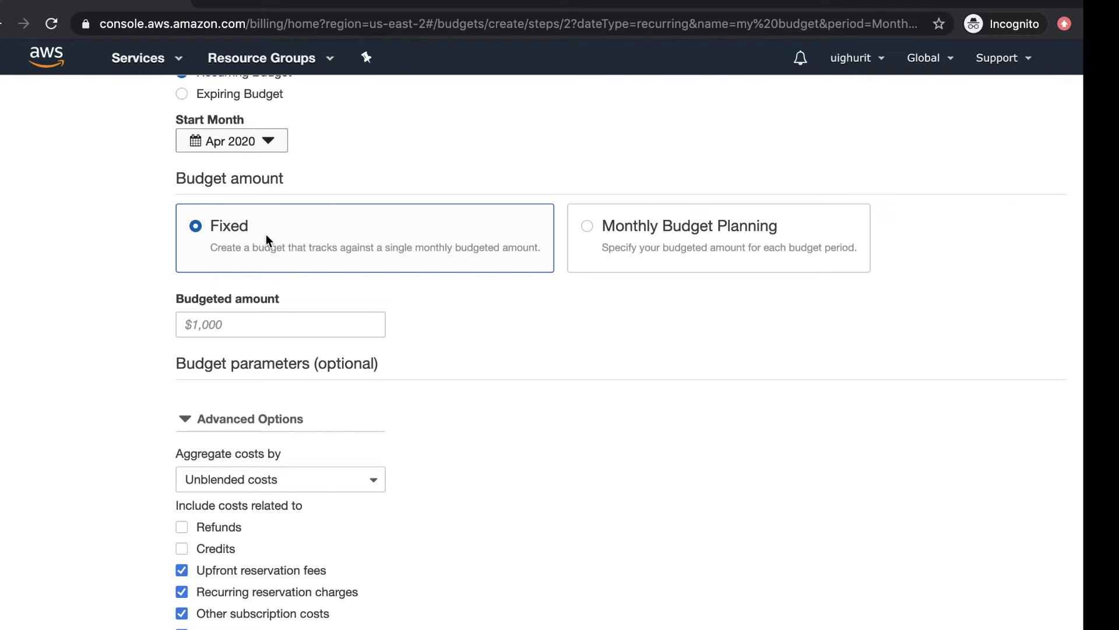
pyautogui.click(592, 230)
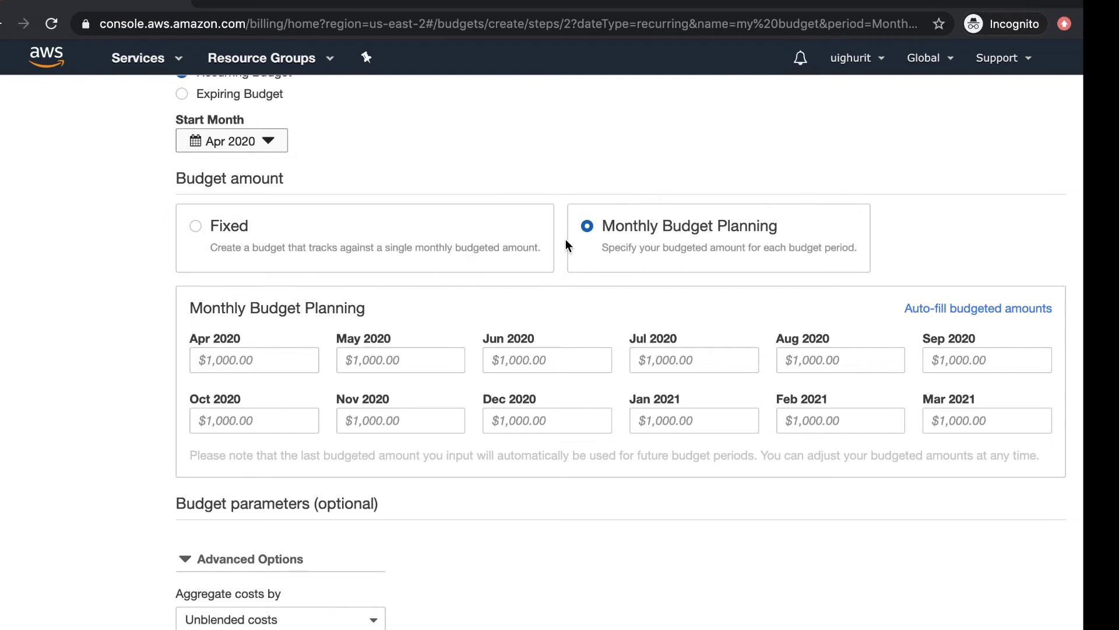
pyautogui.scroll(-1, 593, 241)
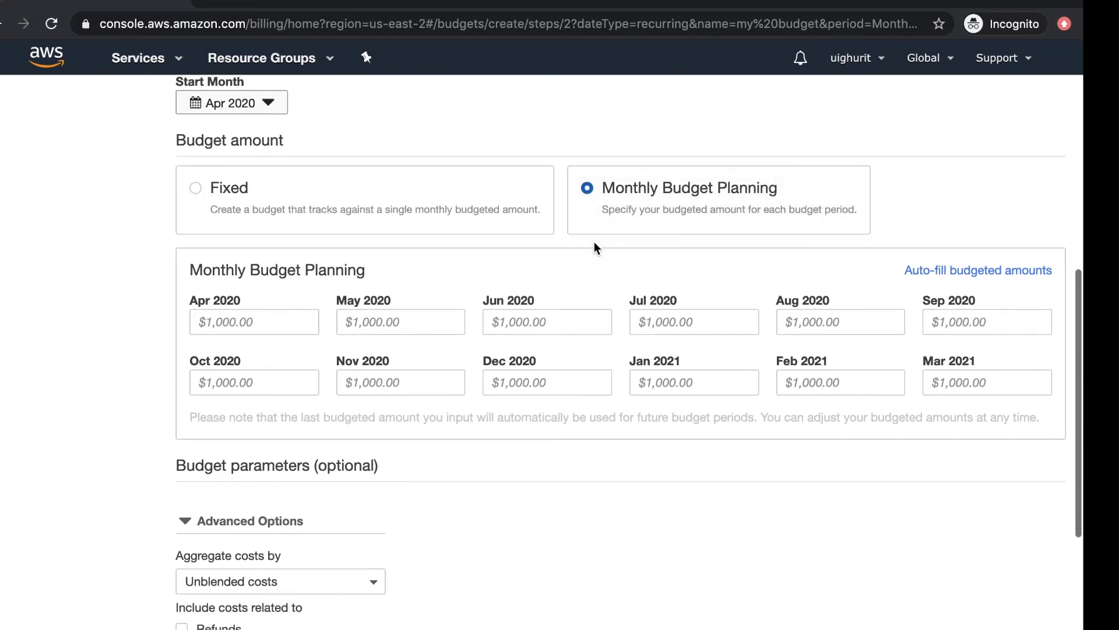
pyautogui.click(283, 314)
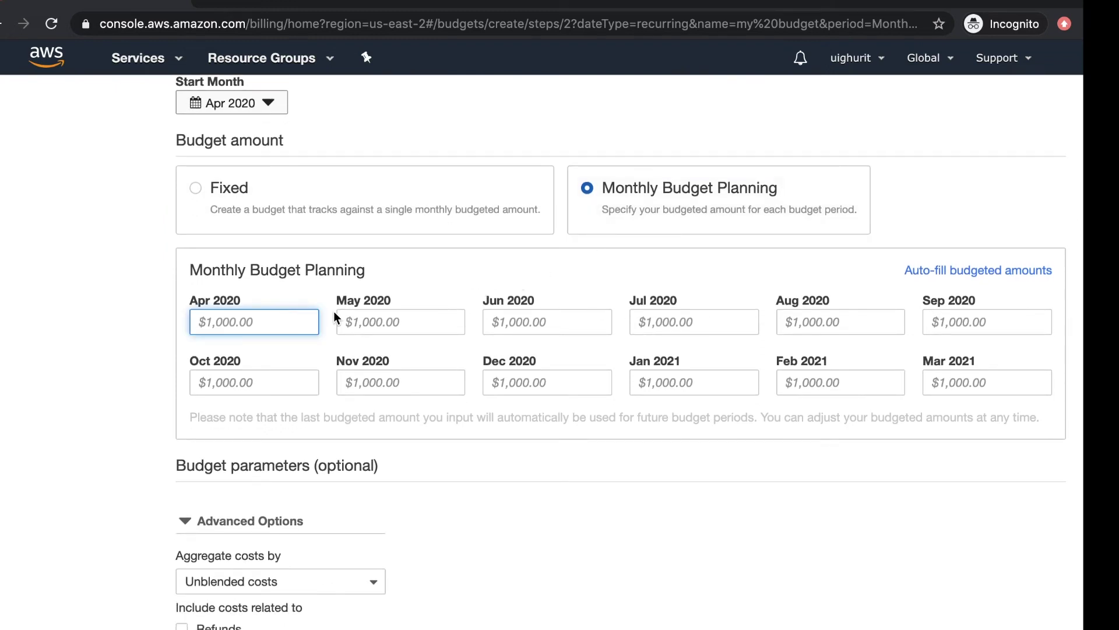
pyautogui.click(372, 333)
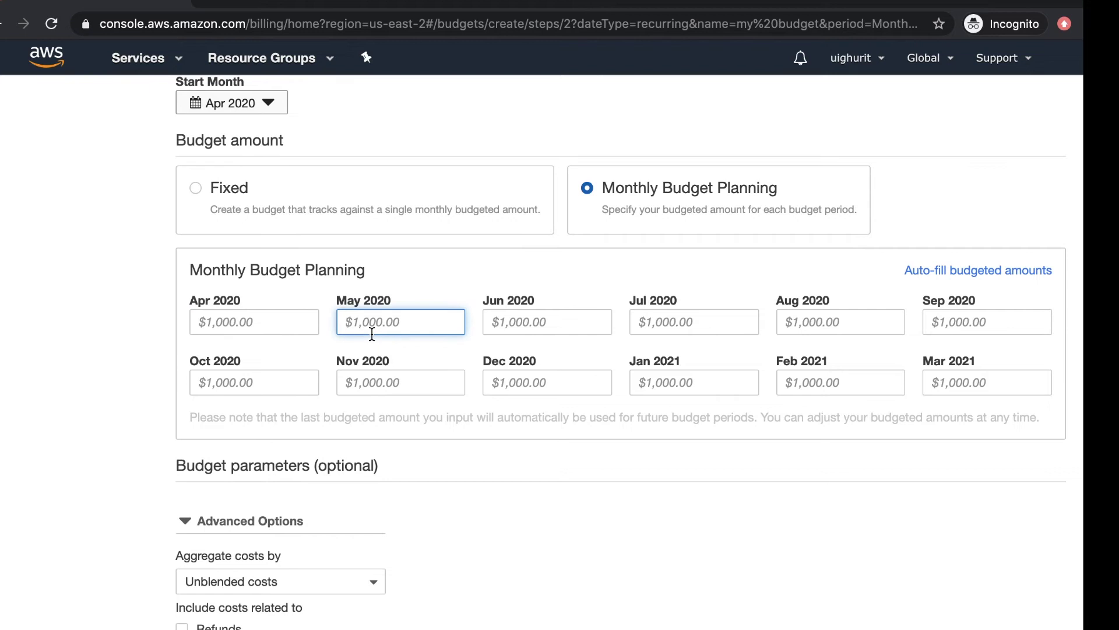
pyautogui.click(545, 316)
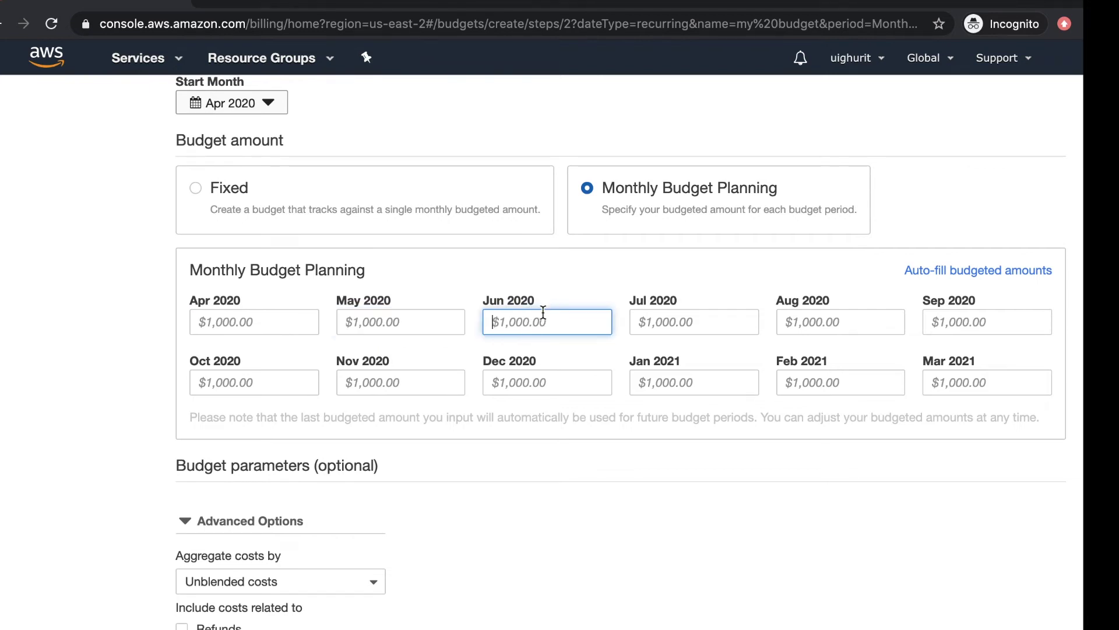
pyautogui.click(199, 194)
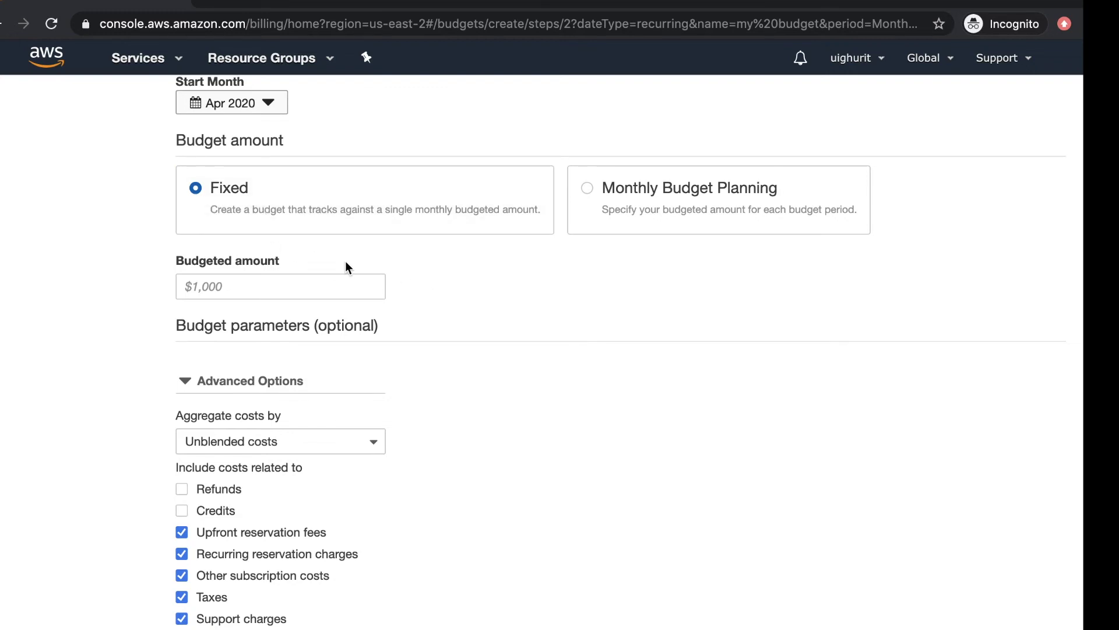
pyautogui.click(333, 282)
# Step: Enter 1 as the fixed budgeted amount, making the budget $1
pyautogui.click(447, 298)
pyautogui.click(328, 284)
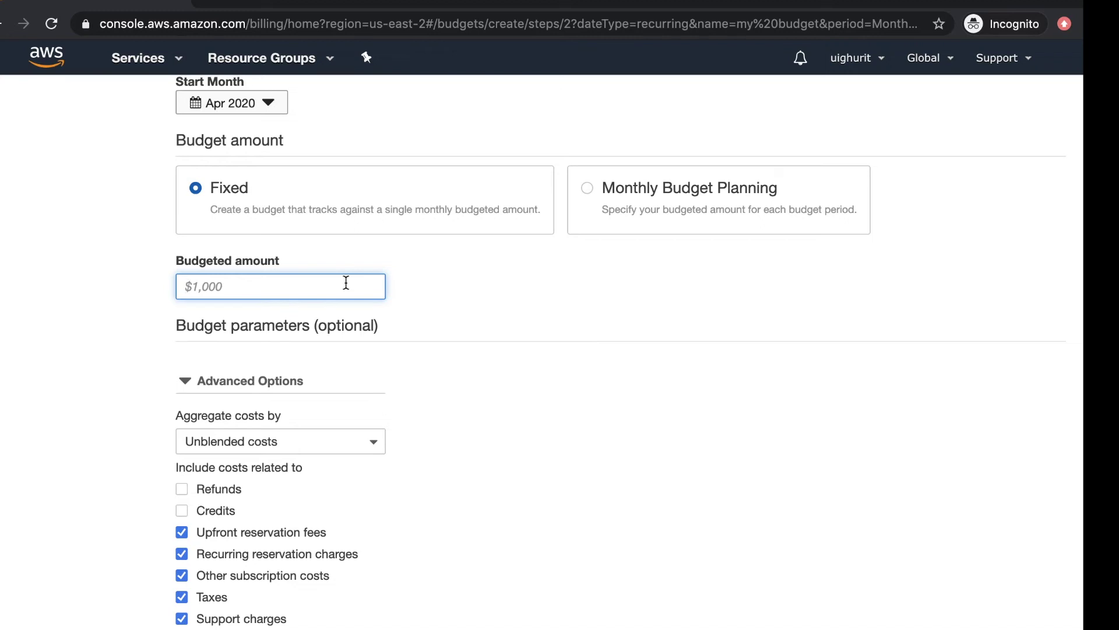
pyautogui.click(425, 310)
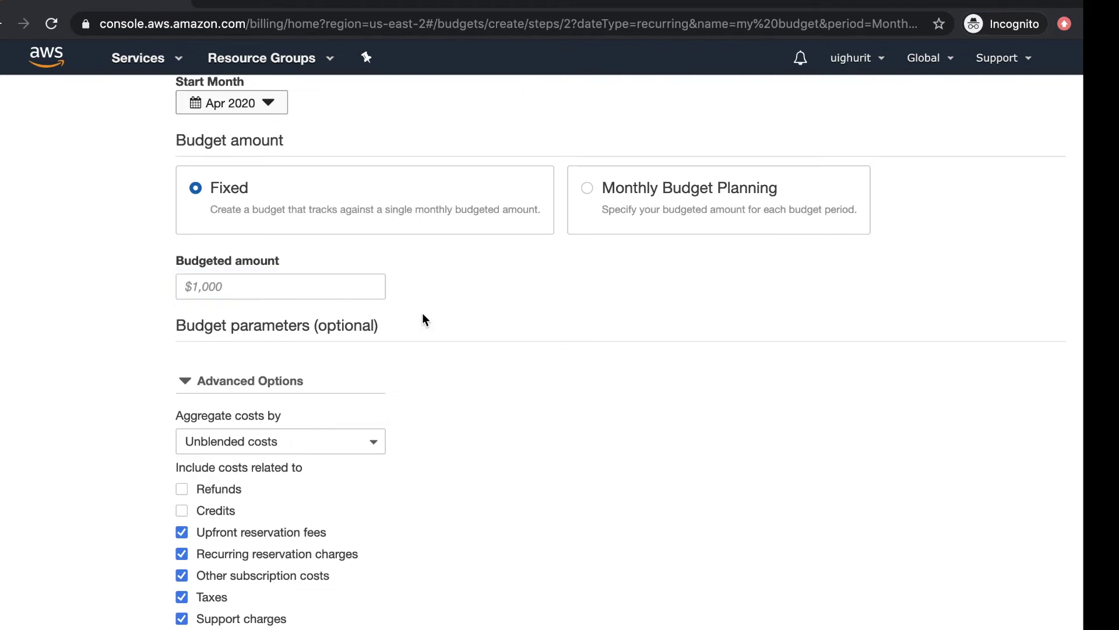
pyautogui.click(361, 295)
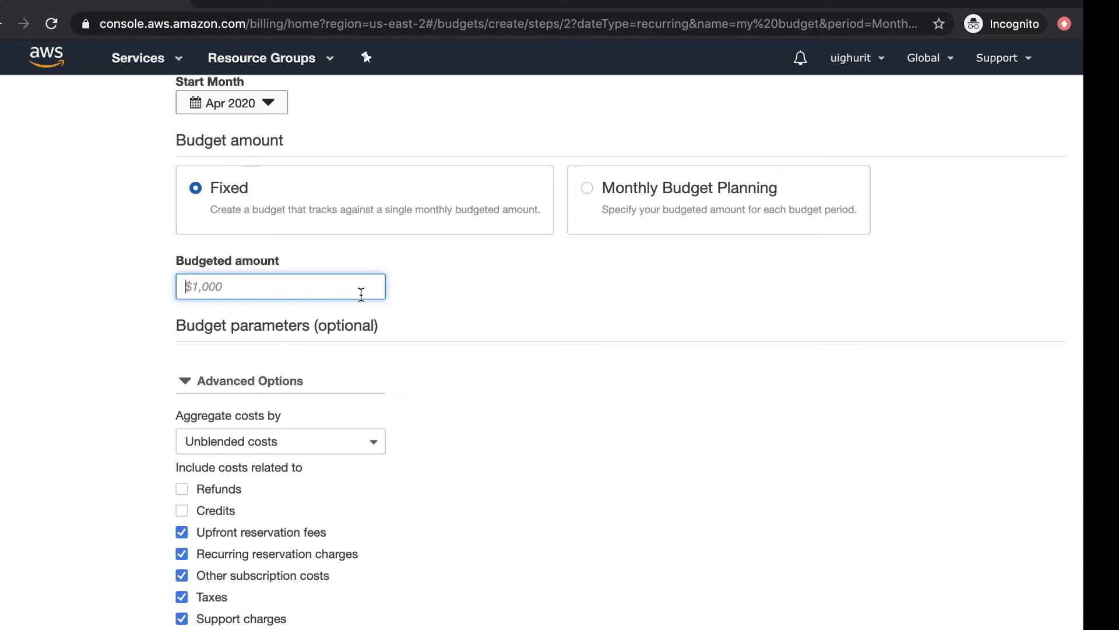
pyautogui.write('1')
pyautogui.click(532, 344)
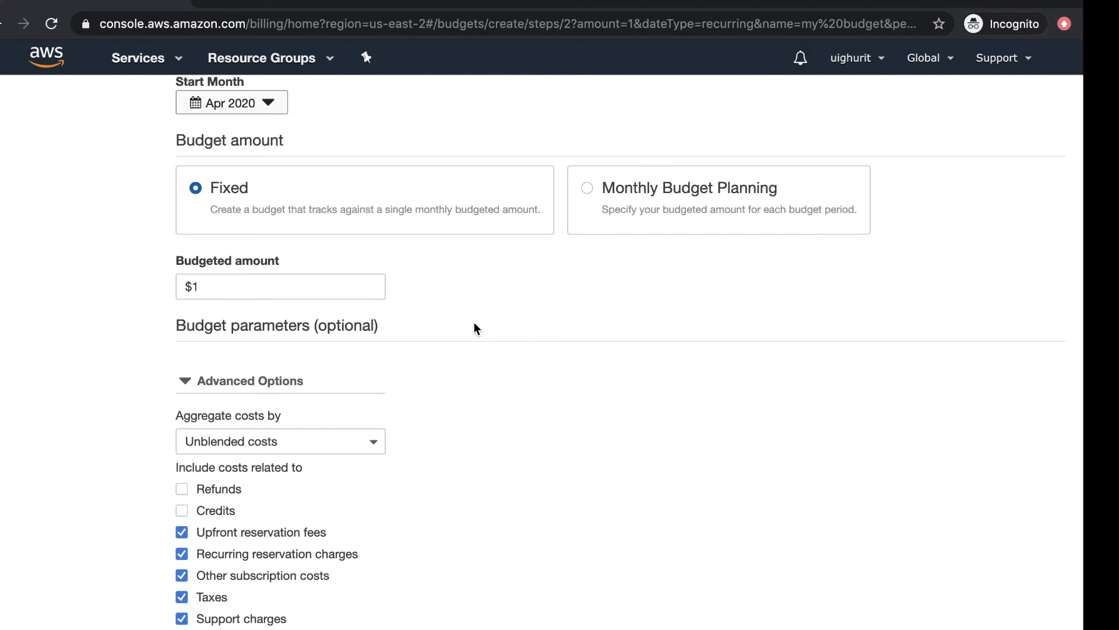
pyautogui.scroll(-2, 474, 324)
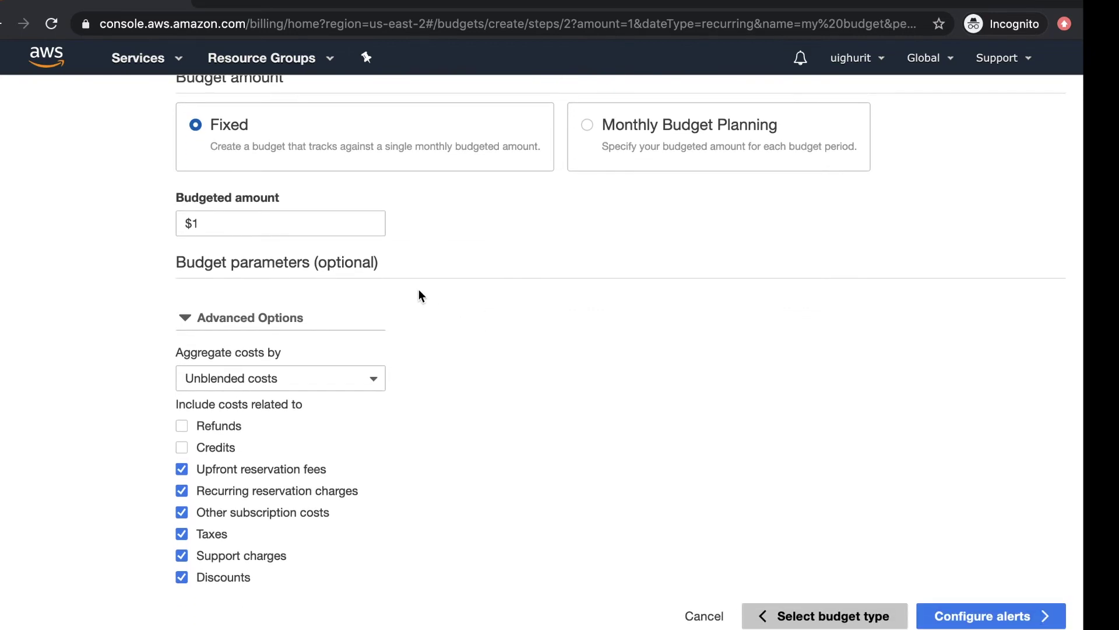
pyautogui.scroll(6, 418, 290)
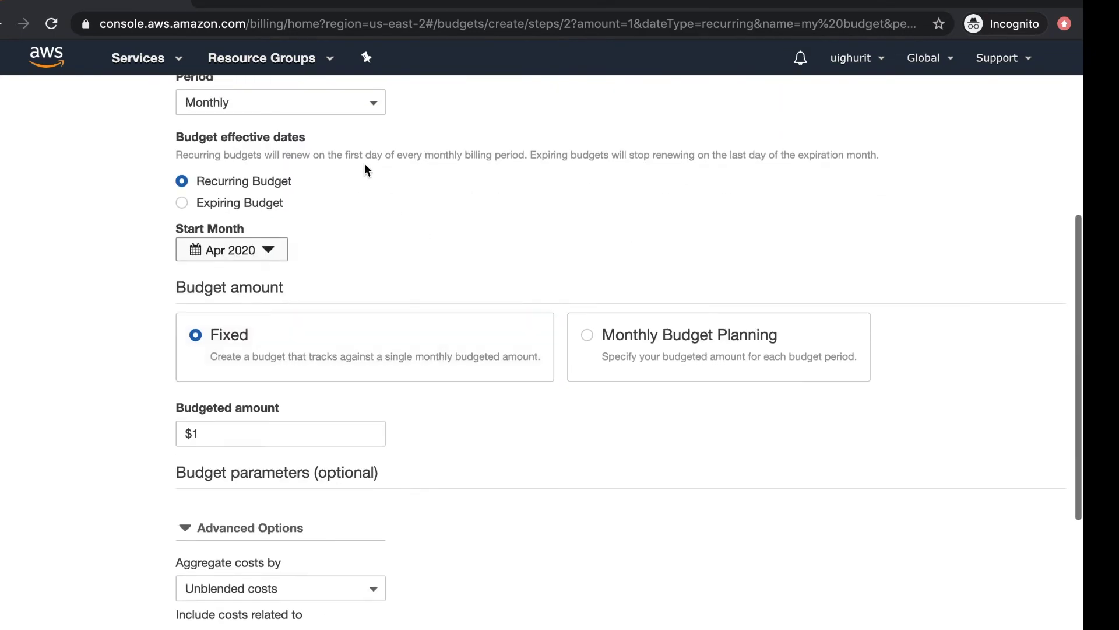
pyautogui.click(342, 99)
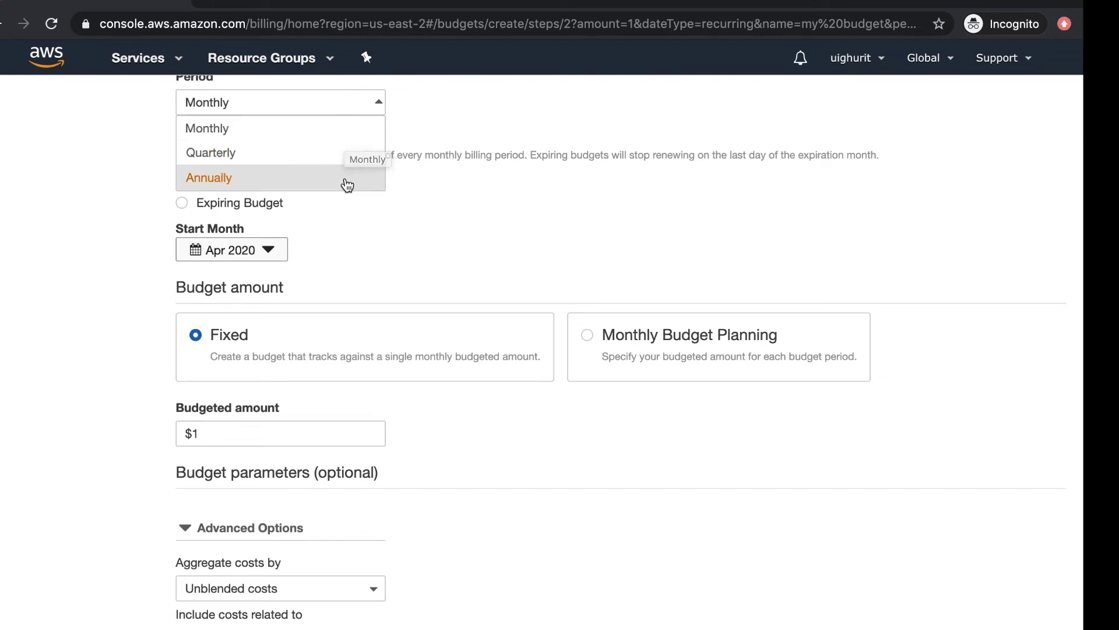
pyautogui.click(405, 257)
pyautogui.scroll(-1, 408, 261)
pyautogui.scroll(-2, 407, 262)
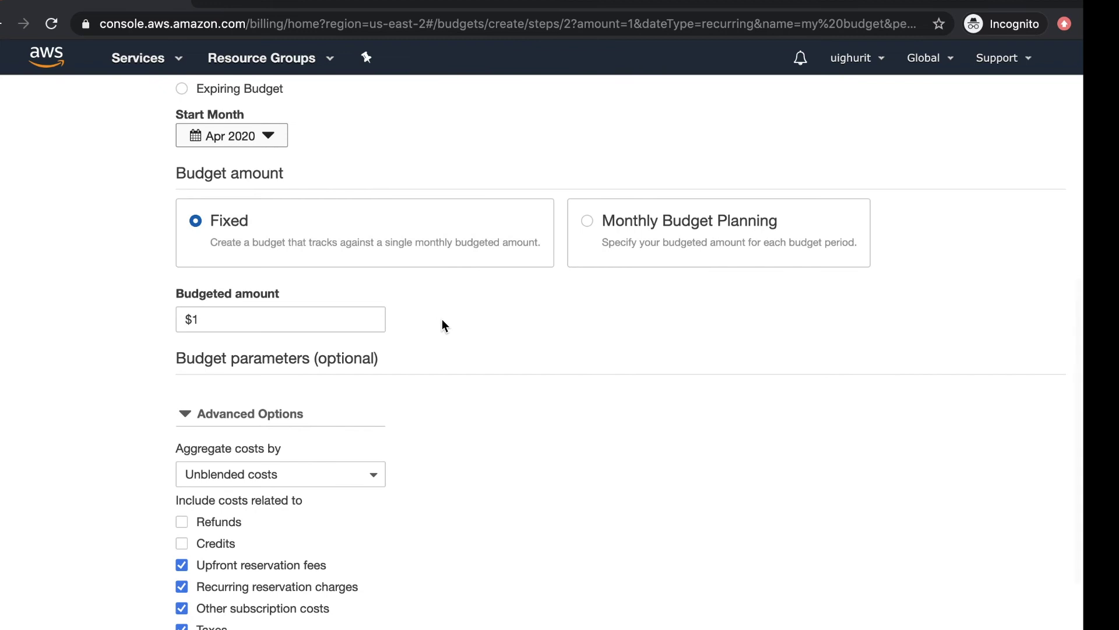
pyautogui.scroll(3, 446, 314)
pyautogui.click(349, 142)
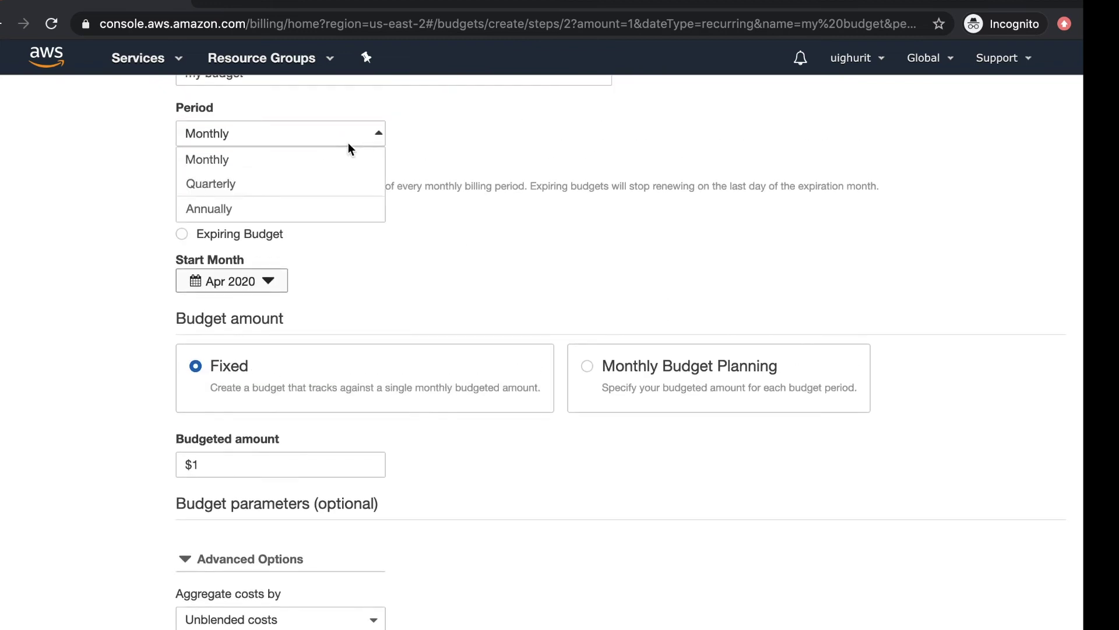
pyautogui.click(464, 250)
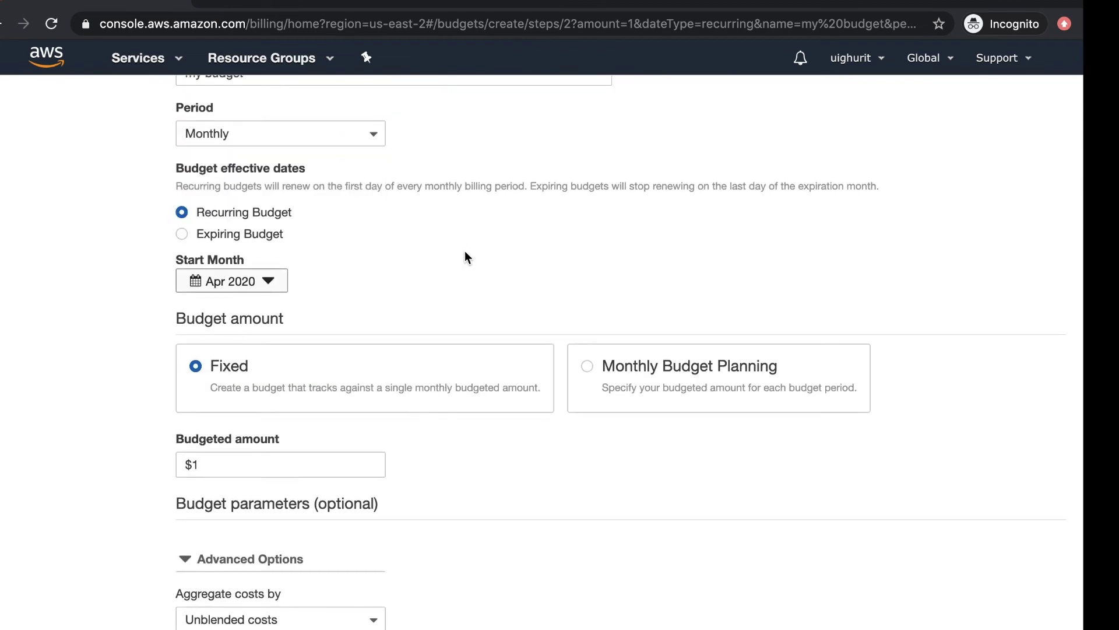
pyautogui.scroll(-1, 464, 251)
pyautogui.scroll(1, 464, 251)
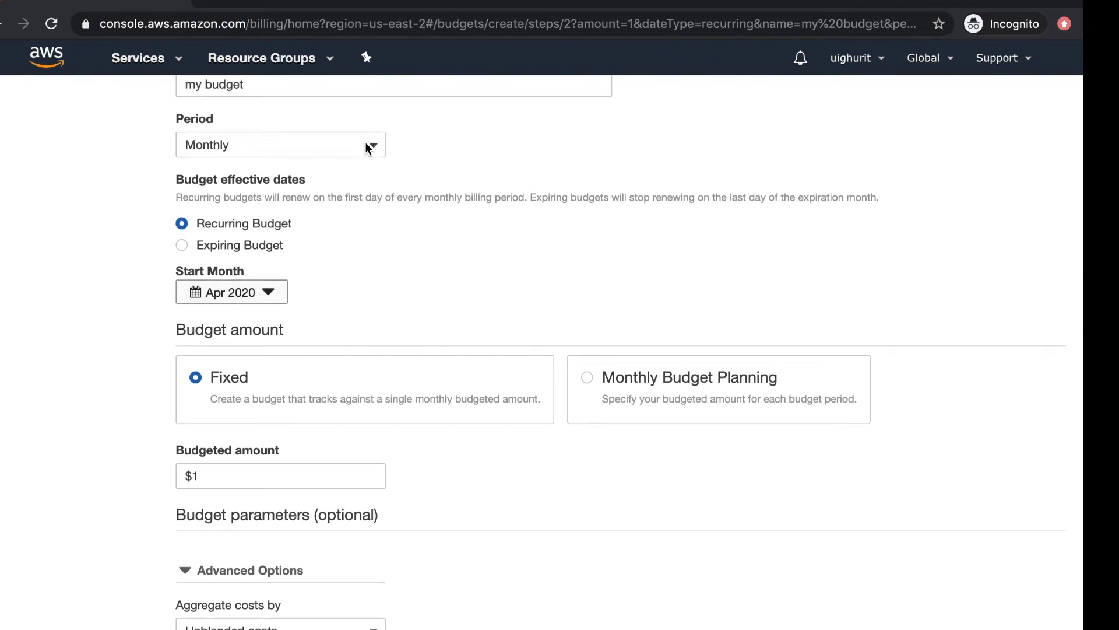
pyautogui.scroll(-5, 400, 305)
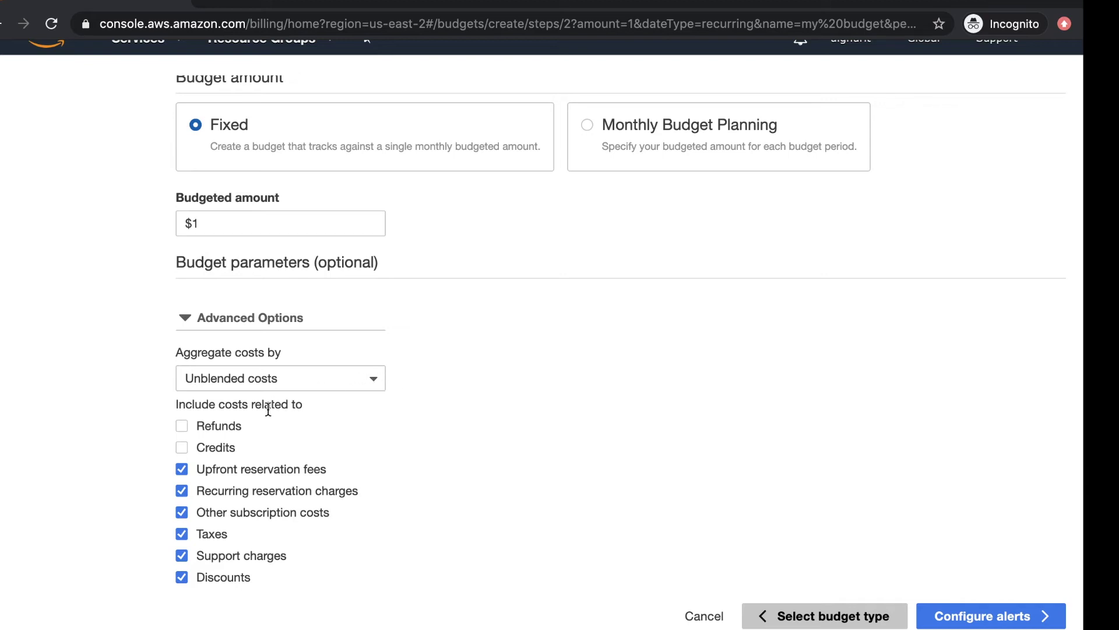
# Step: Leave cost aggregation on Unblended costs and advance to the Configure alerts step
pyautogui.click(284, 387)
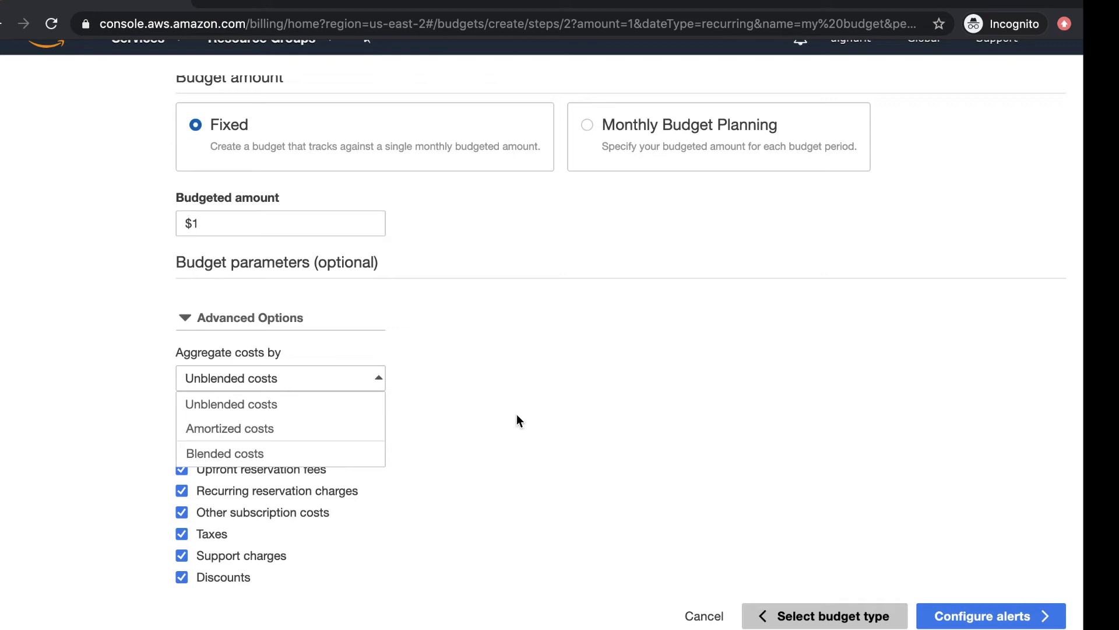
pyautogui.click(517, 416)
pyautogui.click(263, 377)
pyautogui.click(444, 402)
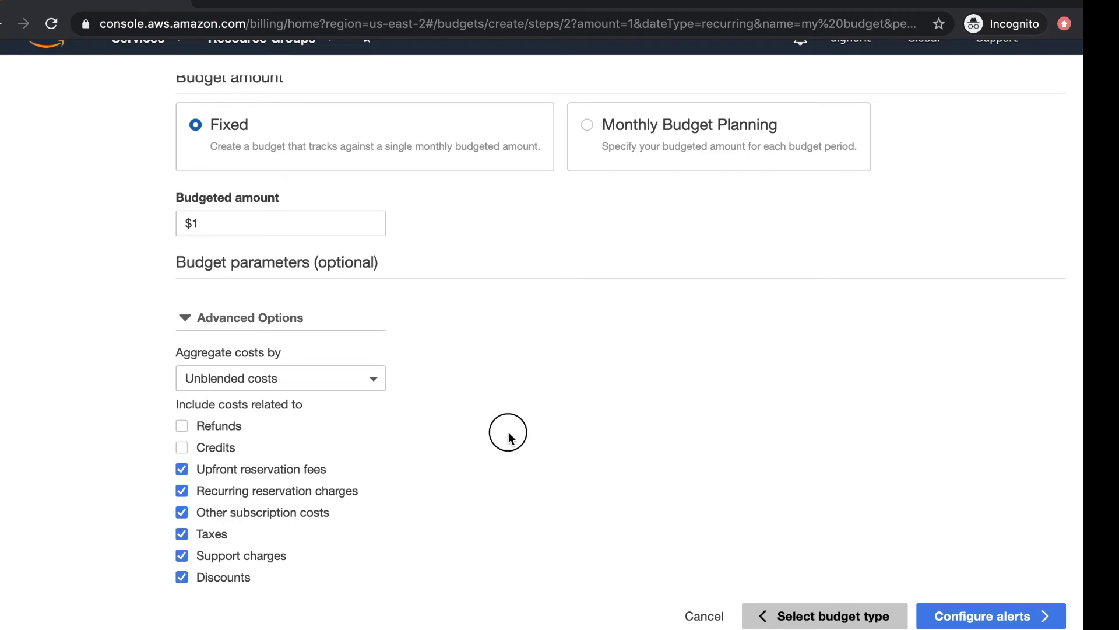
pyautogui.click(586, 430)
pyautogui.click(956, 621)
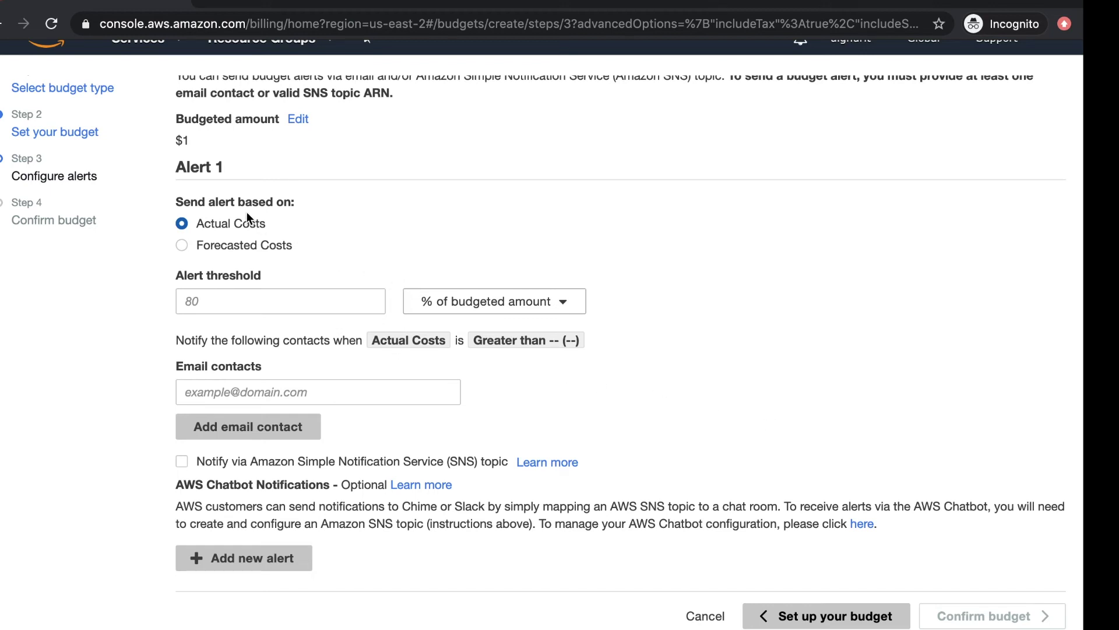
pyautogui.moveTo(306, 208); pyautogui.dragTo(184, 195)
pyautogui.click(275, 227)
pyautogui.click(232, 247)
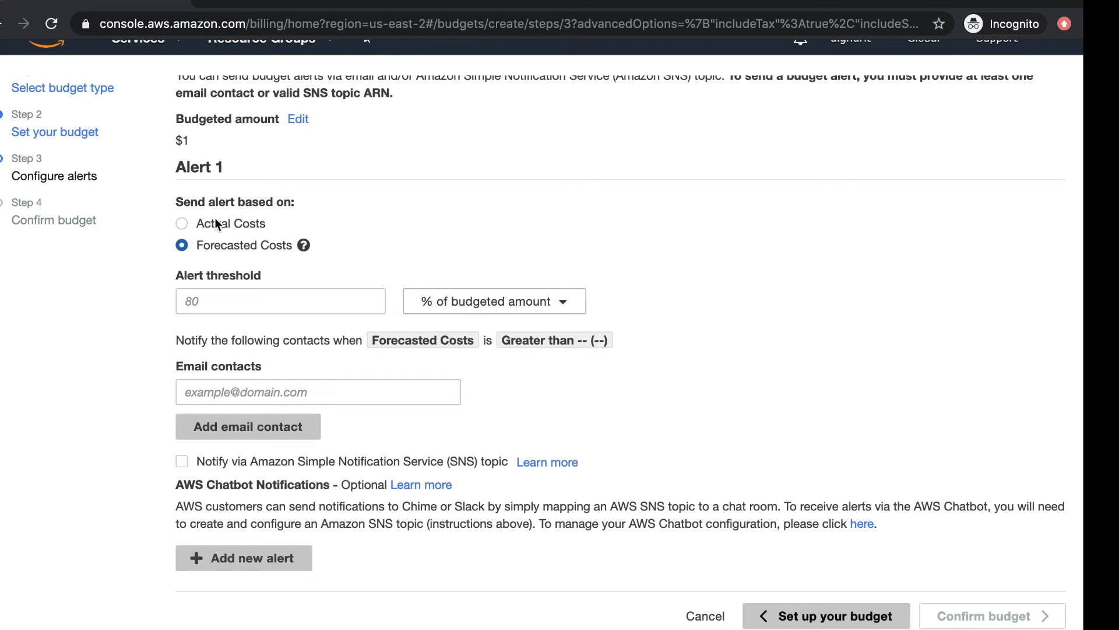
pyautogui.click(217, 225)
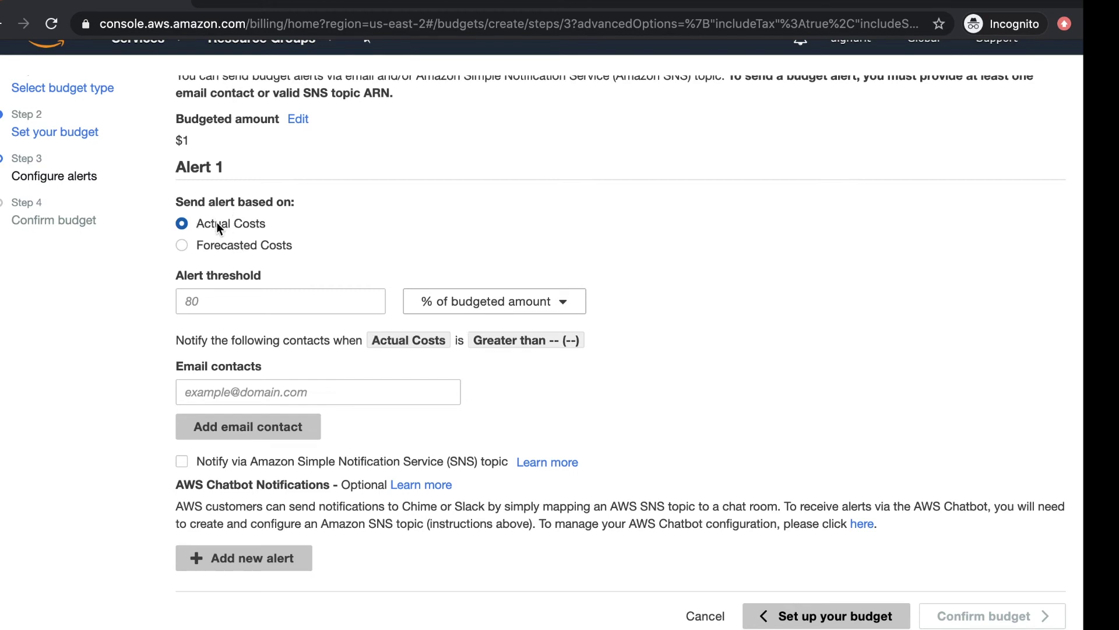
pyautogui.click(277, 243)
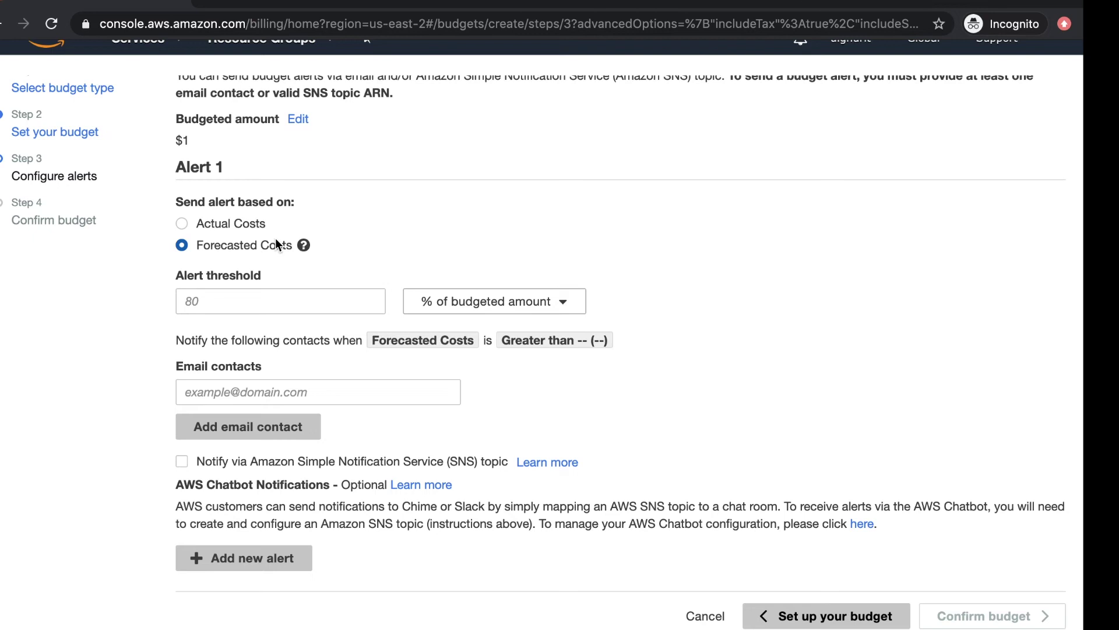
pyautogui.click(257, 224)
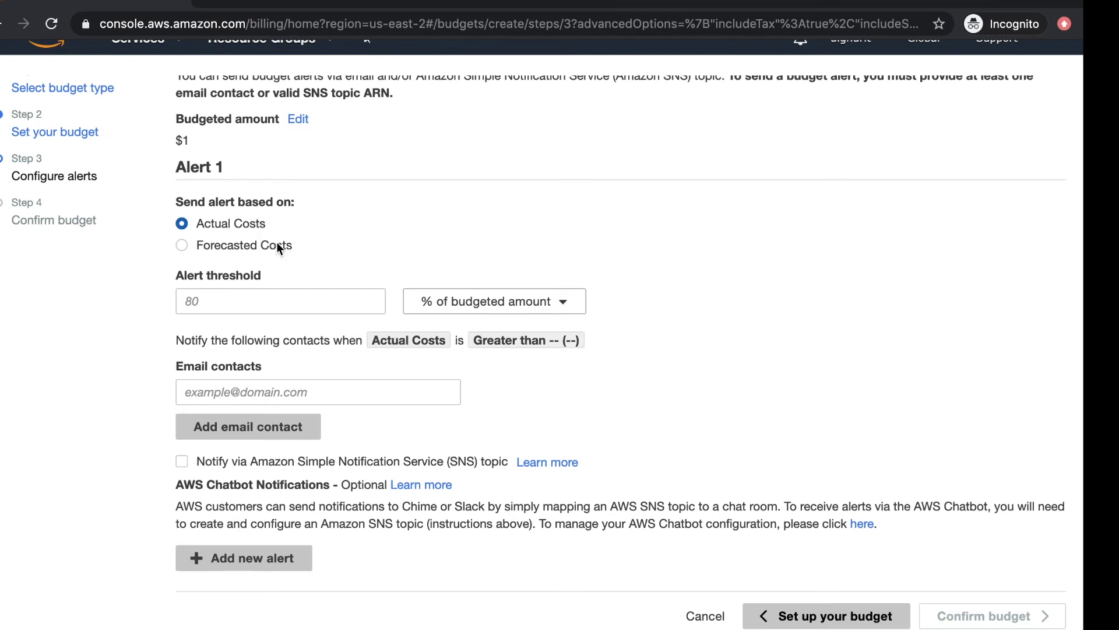
# Step: Try switching the alert threshold unit to Dollar amount
pyautogui.click(288, 292)
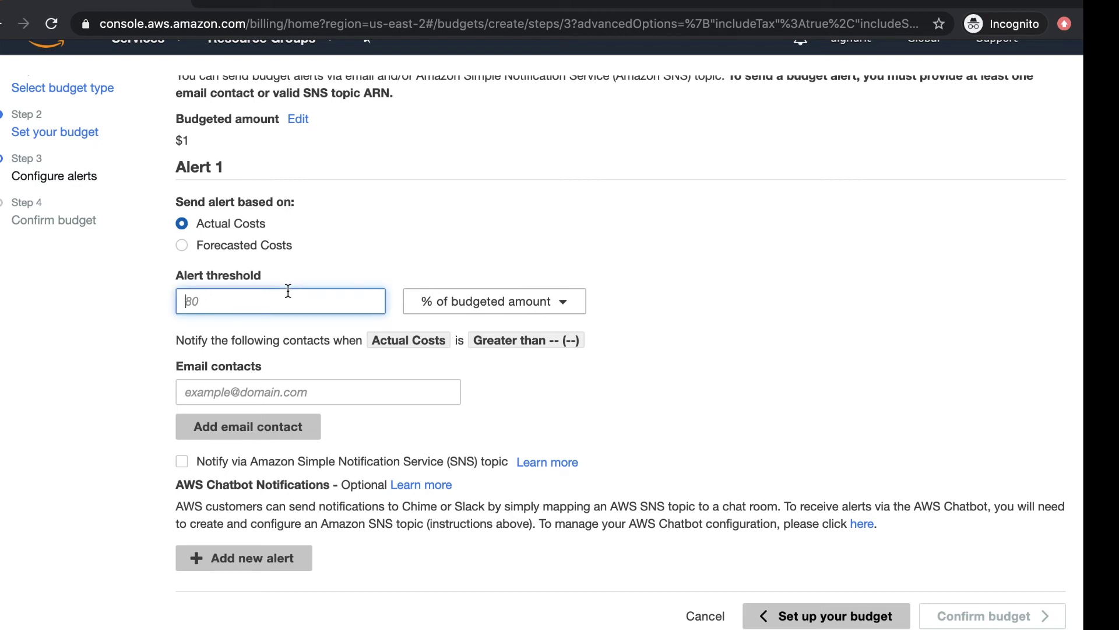
pyautogui.click(485, 305)
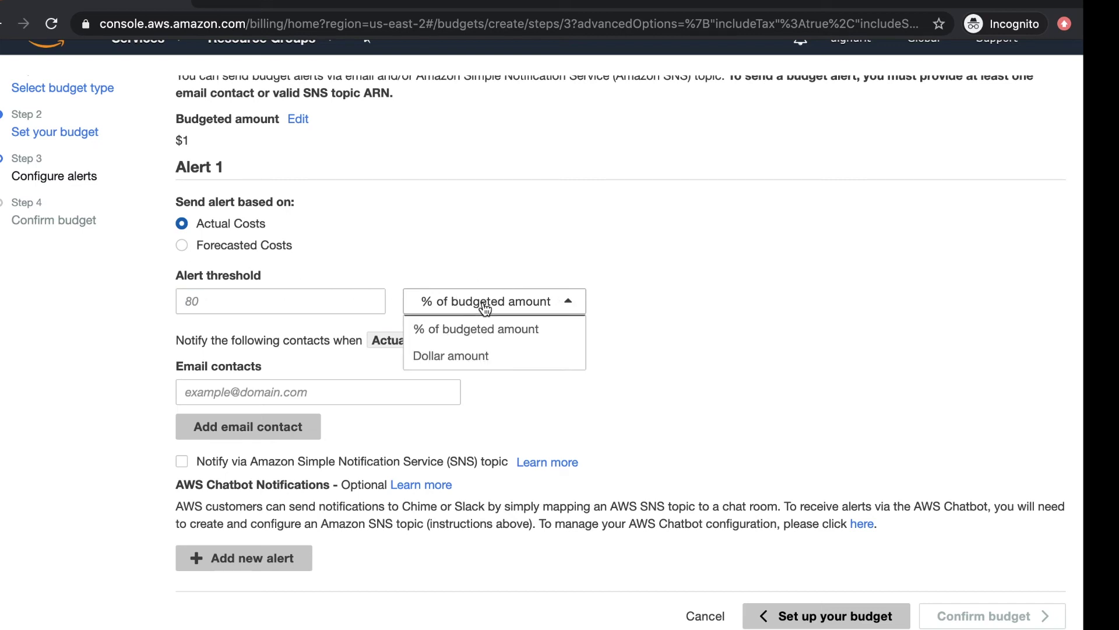
pyautogui.click(332, 301)
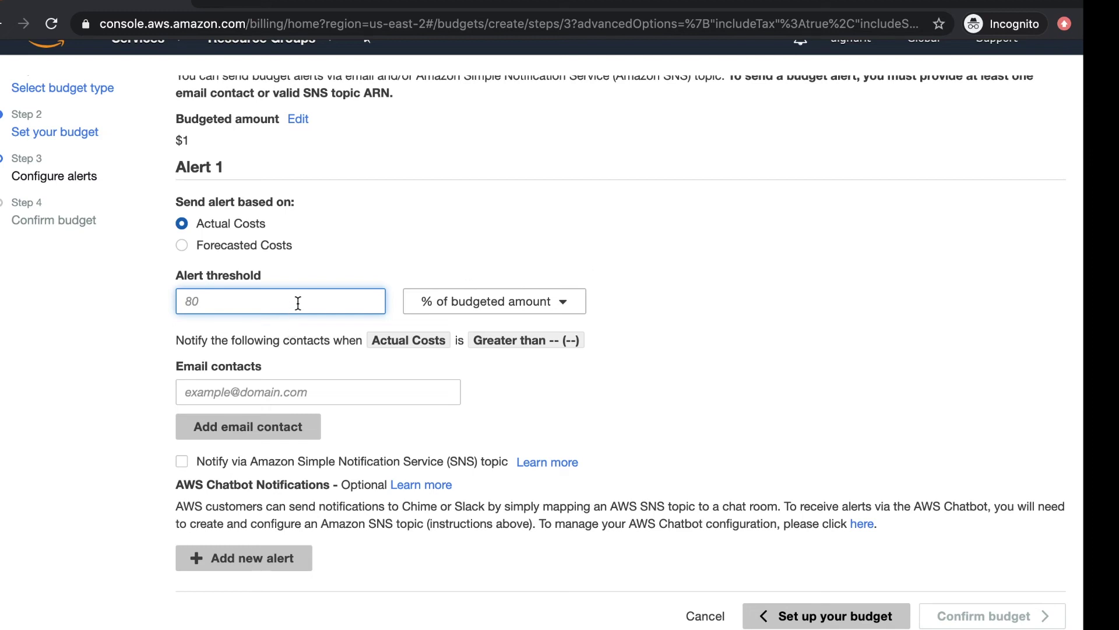
pyautogui.click(491, 300)
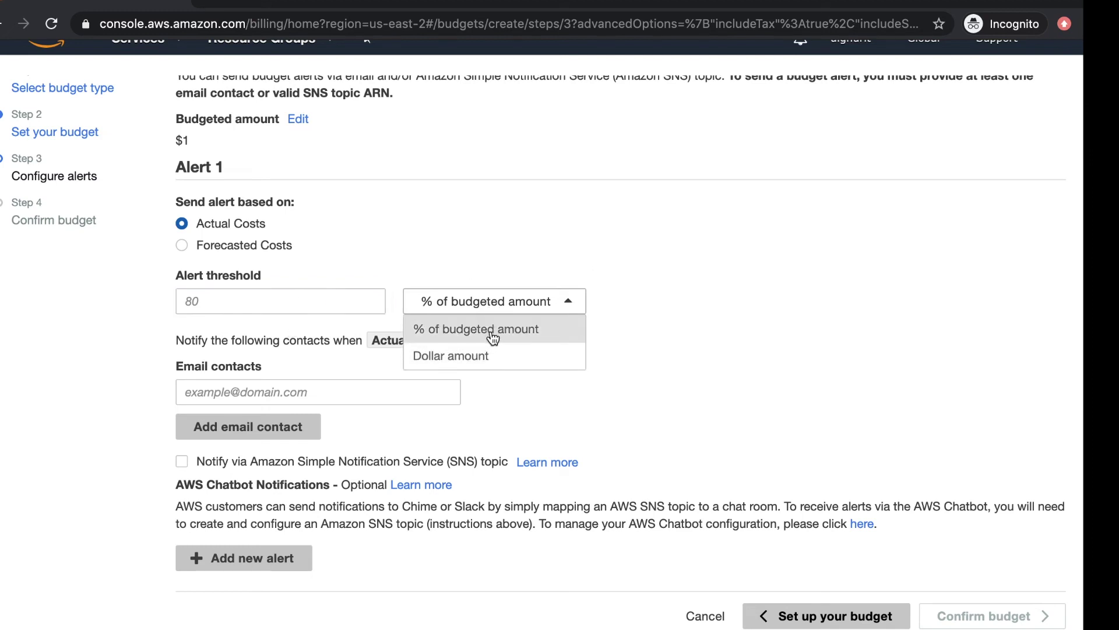
pyautogui.click(490, 355)
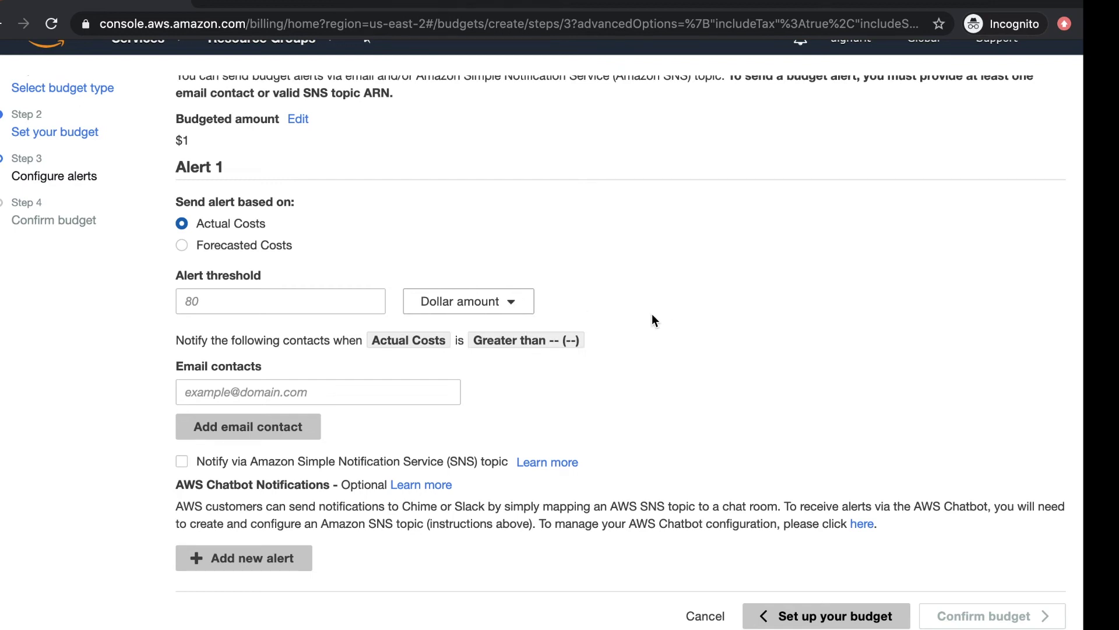
pyautogui.click(497, 302)
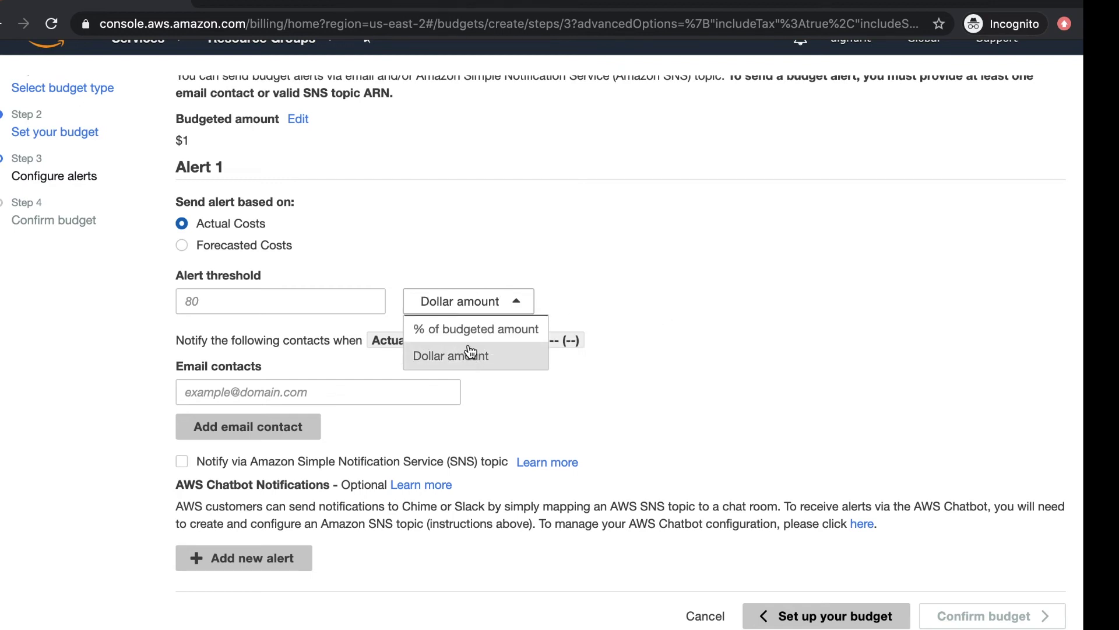
pyautogui.click(317, 305)
pyautogui.click(454, 304)
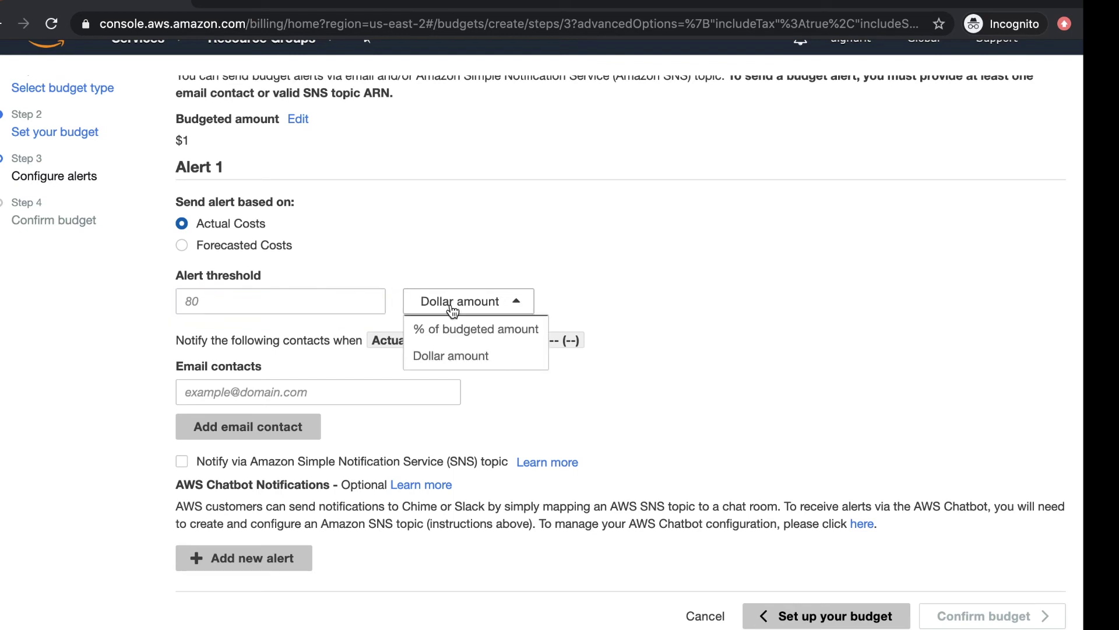
pyautogui.click(324, 303)
# Step: Enter a threshold of 100, then shorten it to 1
pyautogui.write('100')
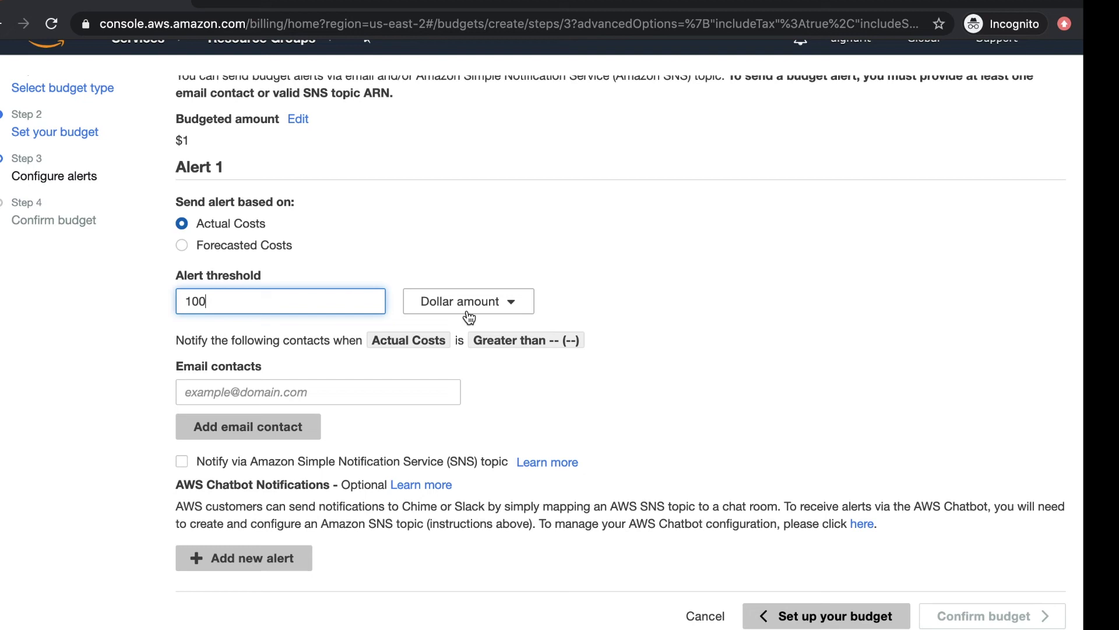
pyautogui.click(694, 396)
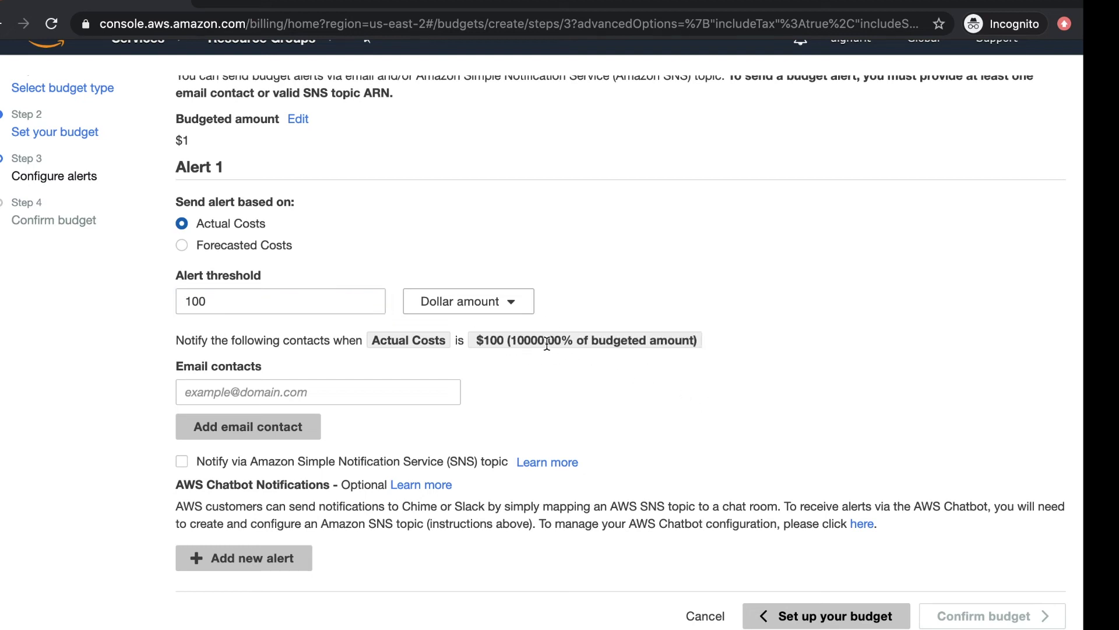
pyautogui.click(348, 298)
pyautogui.press('BackSpace')
pyautogui.press('BackSpace')
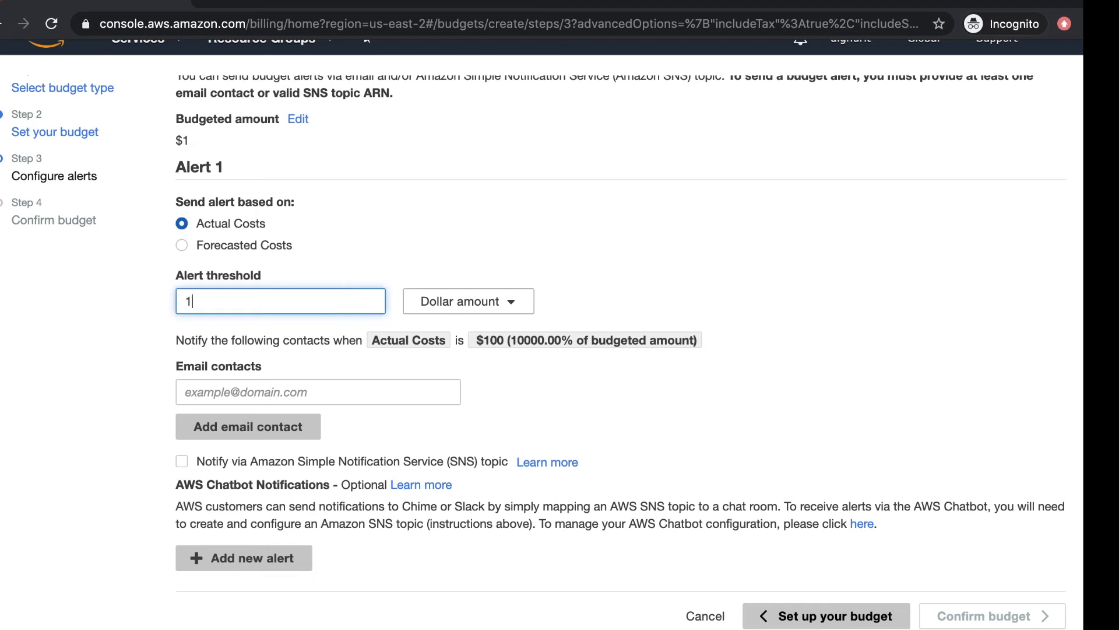
pyautogui.click(669, 429)
# Step: Switch the unit back to % of budgeted amount, trying 100% then 10%
pyautogui.click(487, 300)
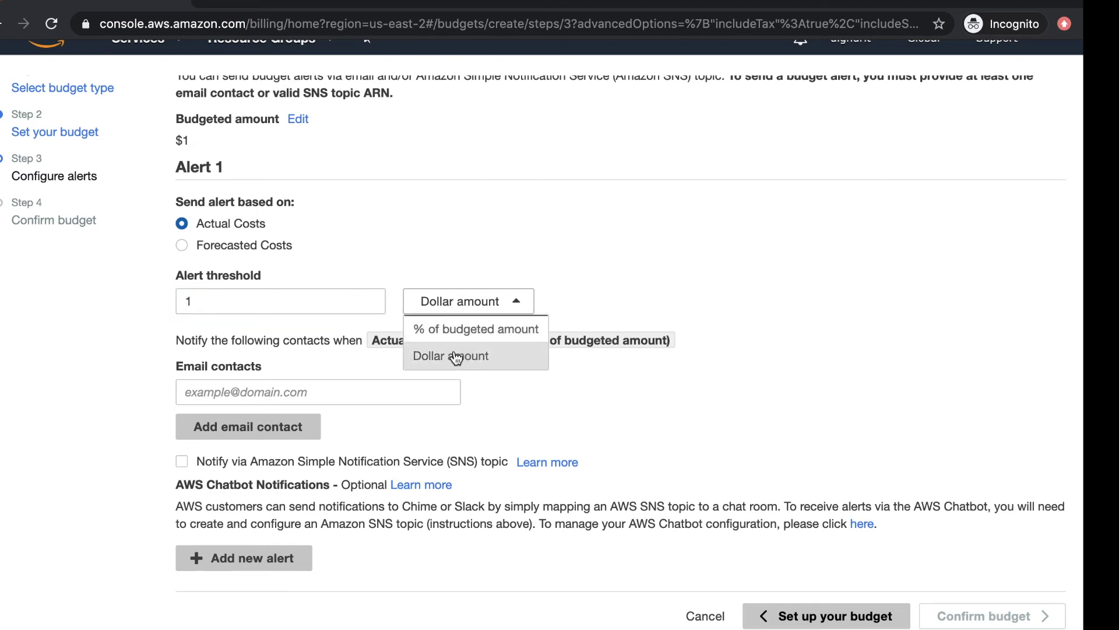
pyautogui.click(454, 342)
pyautogui.click(327, 297)
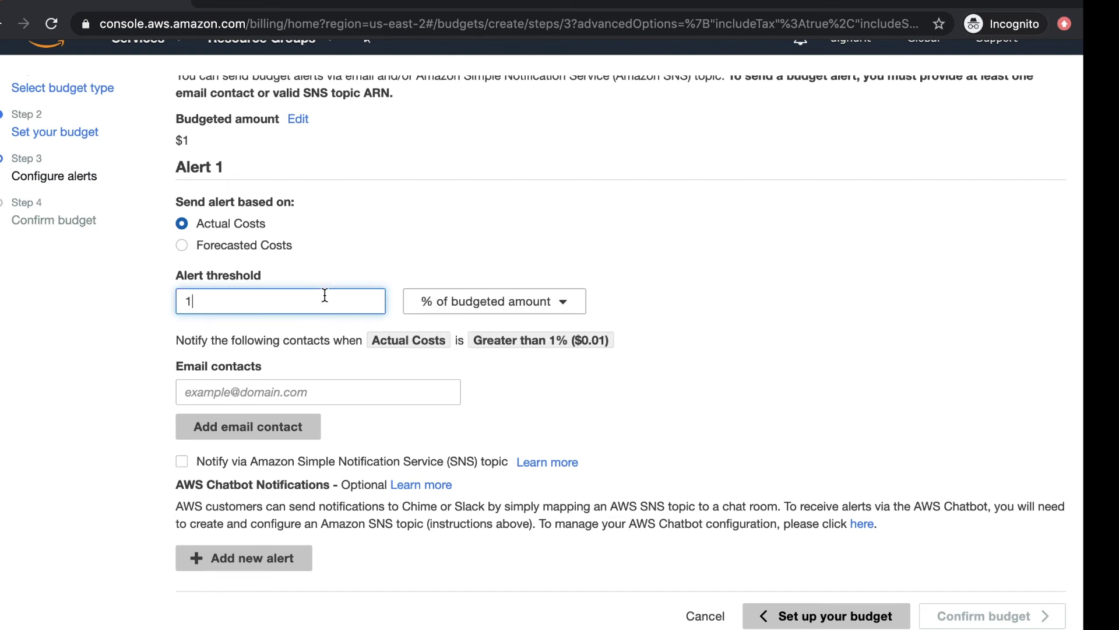
pyautogui.write('00')
pyautogui.click(548, 384)
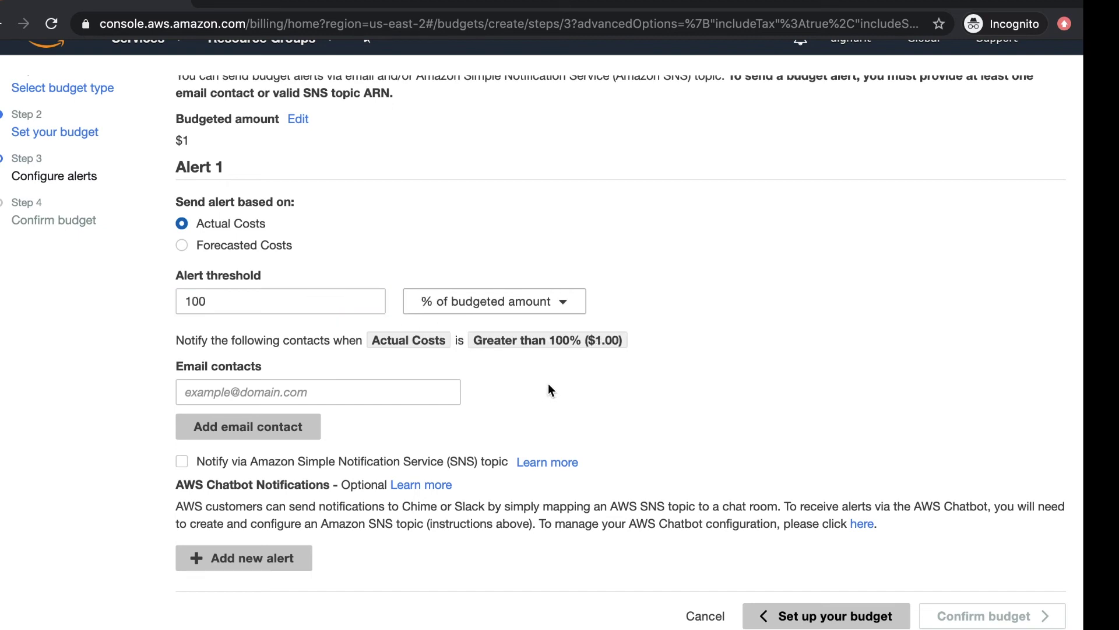
pyautogui.click(348, 298)
pyautogui.press('BackSpace')
pyautogui.click(562, 375)
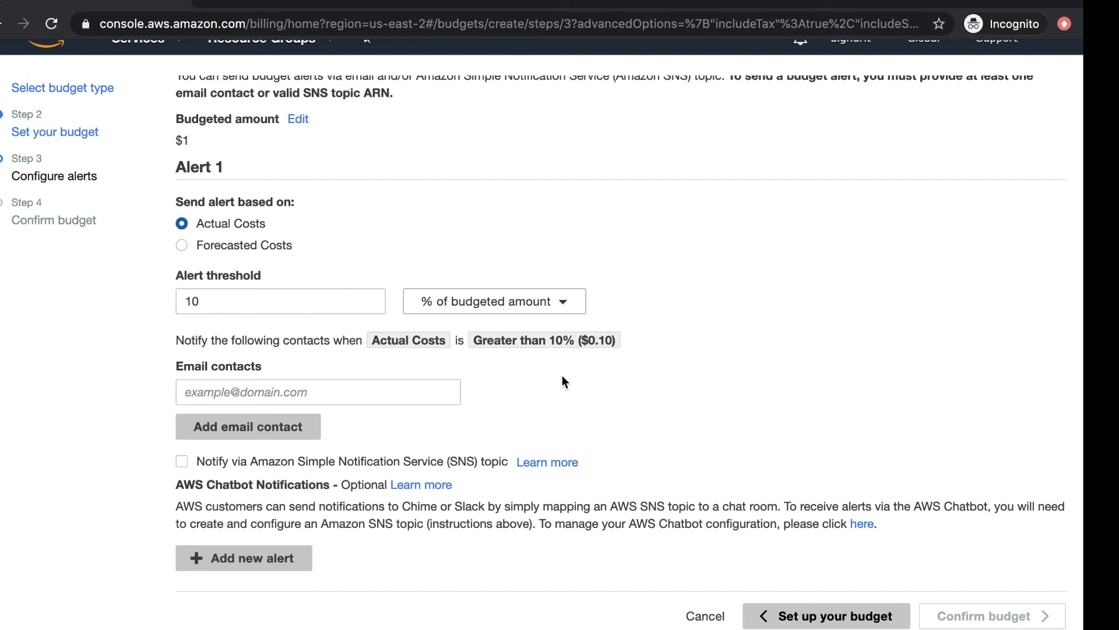
# Step: Lower the threshold to 1%, so the alert fires at $0.01 of actual costs
pyautogui.click(278, 298)
pyautogui.press('BackSpace')
pyautogui.click(586, 394)
pyautogui.click(588, 379)
pyautogui.moveTo(582, 341); pyautogui.dragTo(627, 348)
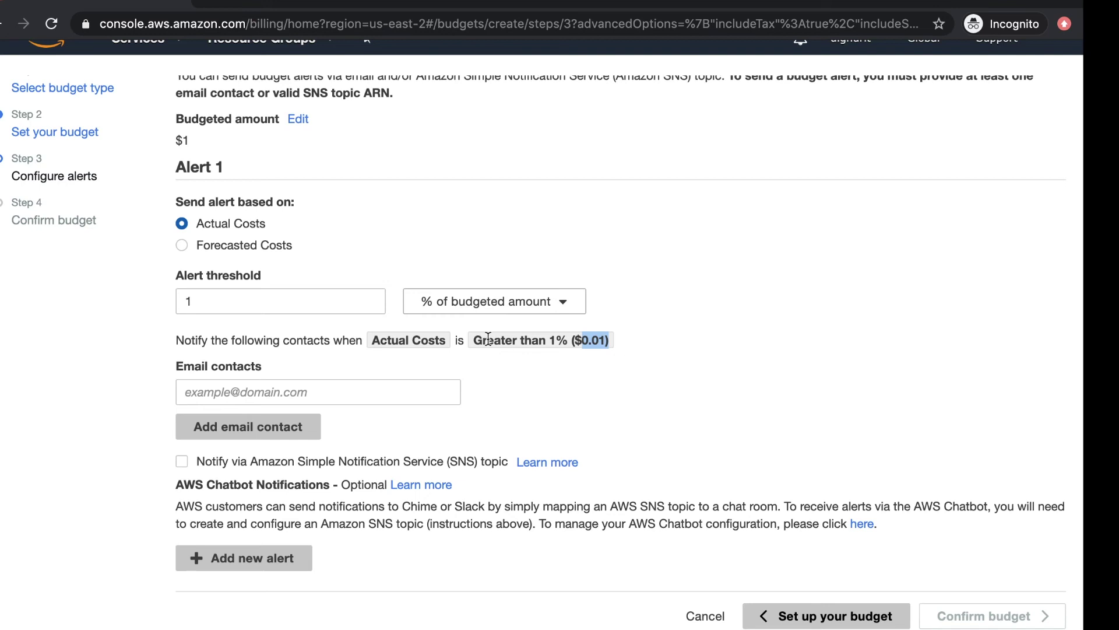
pyautogui.click(460, 370)
pyautogui.click(299, 381)
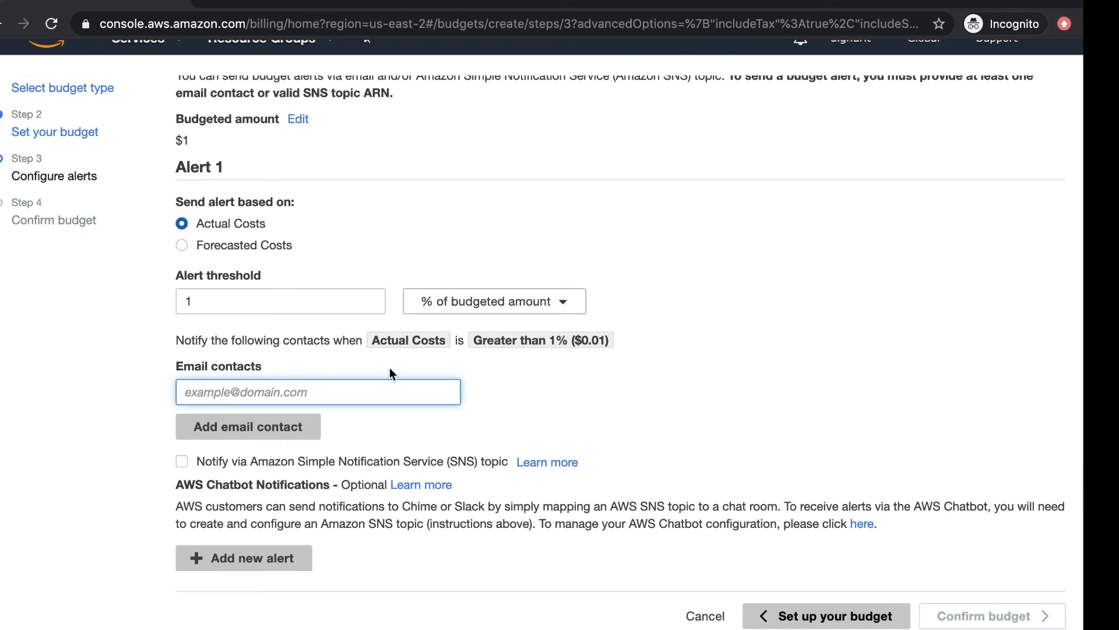
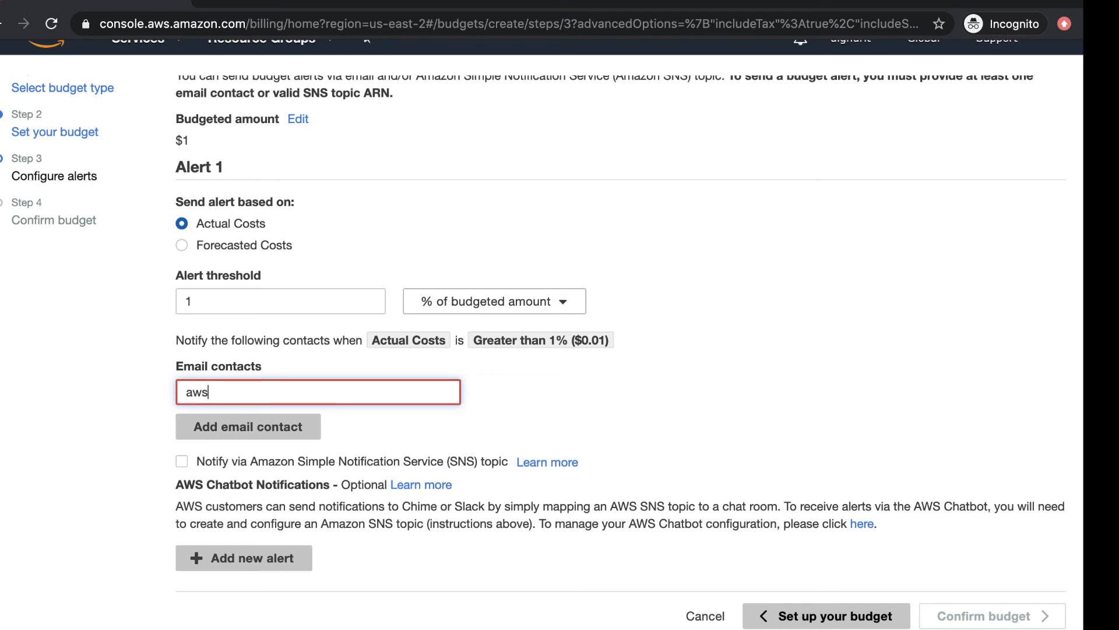
# Step: Enter the email address as Alert 1's email contact, then turn on SNS topic notification
pyautogui.click(685, 383)
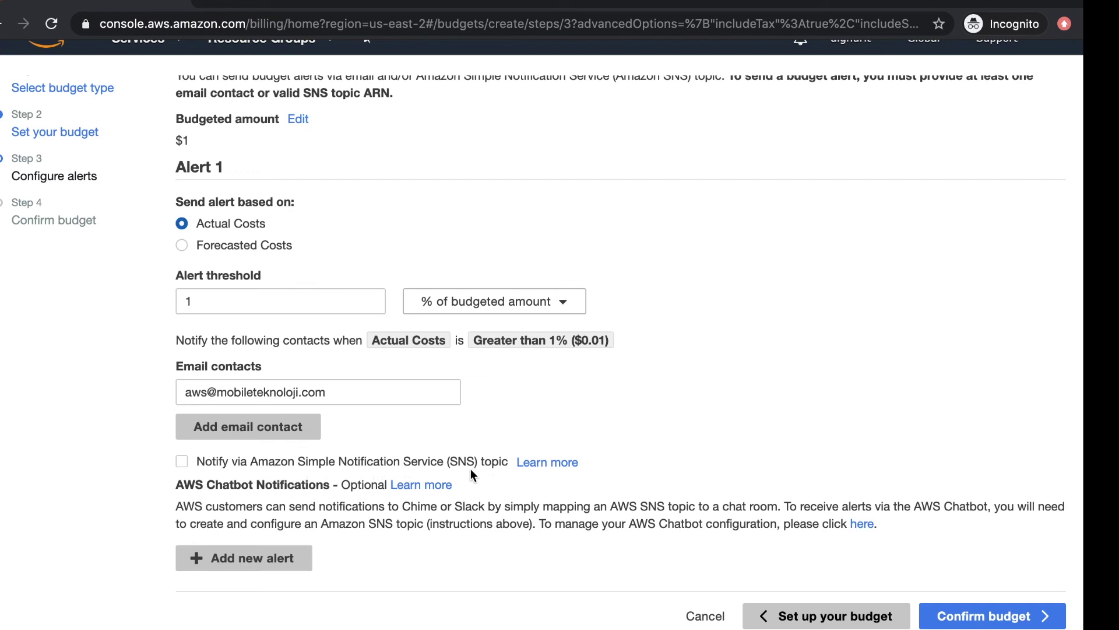
pyautogui.click(434, 460)
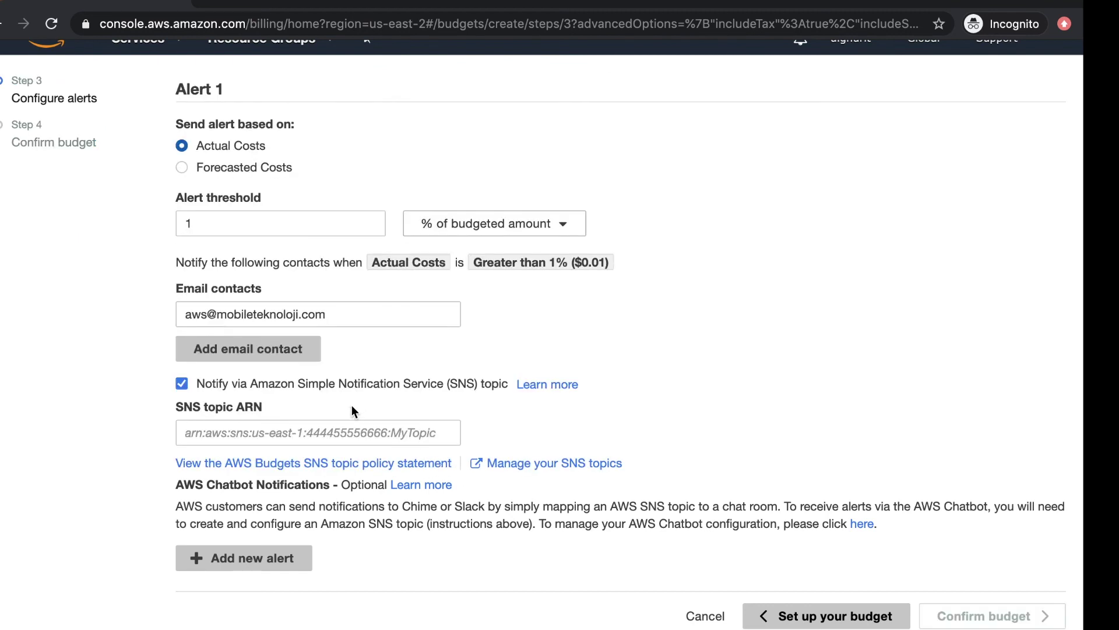
# Step: Turn SNS topic notification back off and continue to the Confirm budget step
pyautogui.click(182, 383)
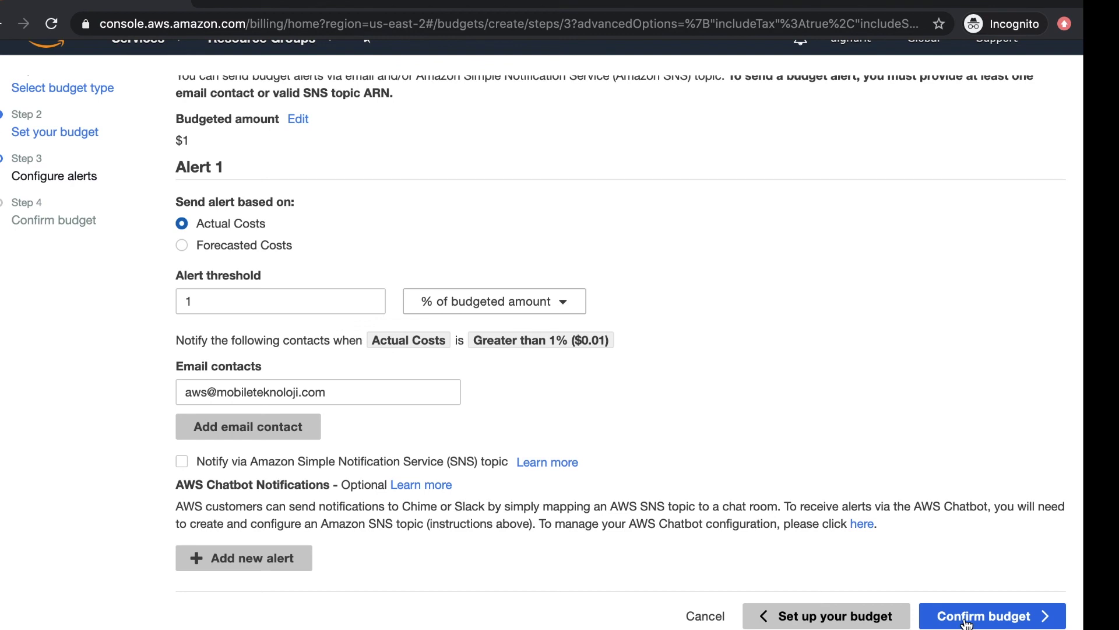
pyautogui.click(966, 621)
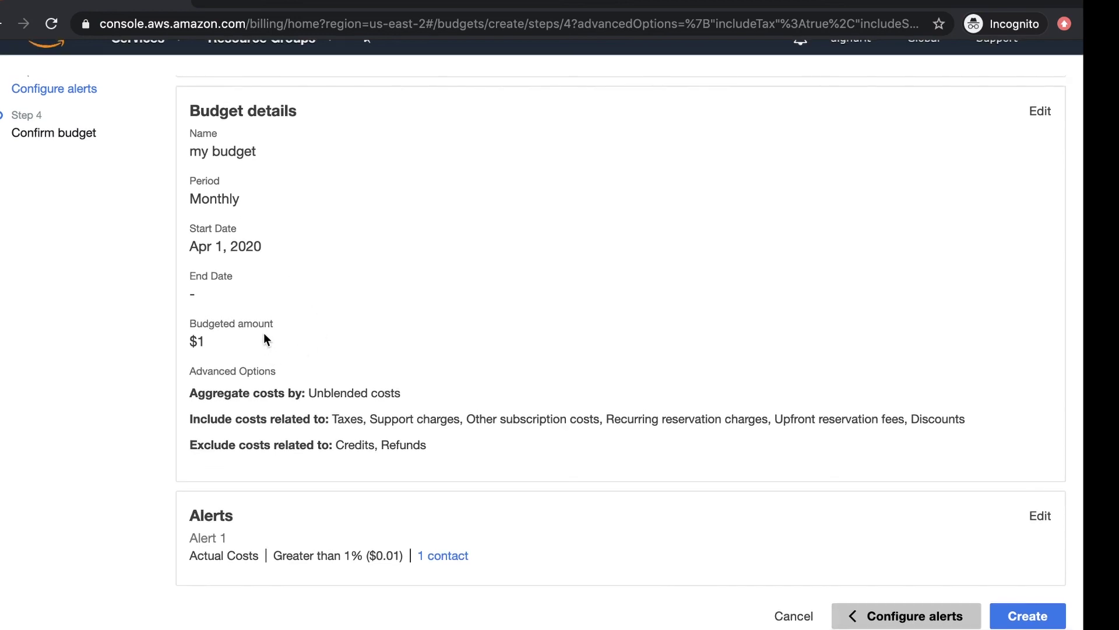
# Step: Review the budget details: 'my budget', Monthly period, Apr 1, 2020 start, no end date, $1 amount
pyautogui.moveTo(265, 155); pyautogui.dragTo(187, 159)
pyautogui.moveTo(257, 206); pyautogui.dragTo(187, 204)
pyautogui.click(274, 214)
pyautogui.moveTo(275, 209); pyautogui.dragTo(187, 204)
pyautogui.click(248, 198)
pyautogui.click(285, 210)
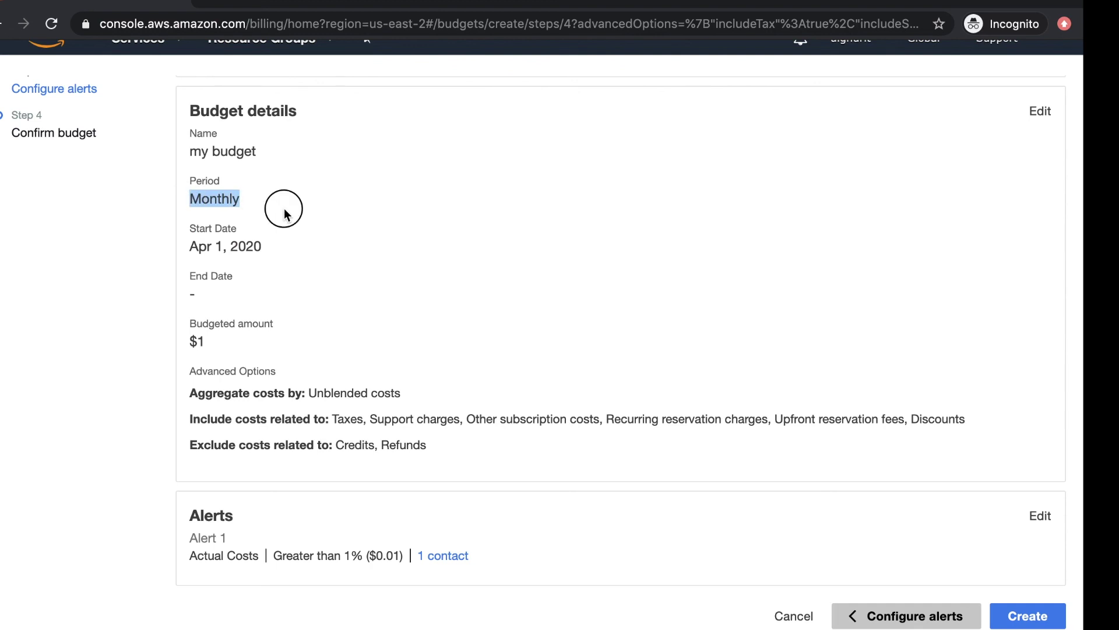
pyautogui.moveTo(274, 244); pyautogui.dragTo(190, 242)
pyautogui.moveTo(201, 295); pyautogui.dragTo(191, 286)
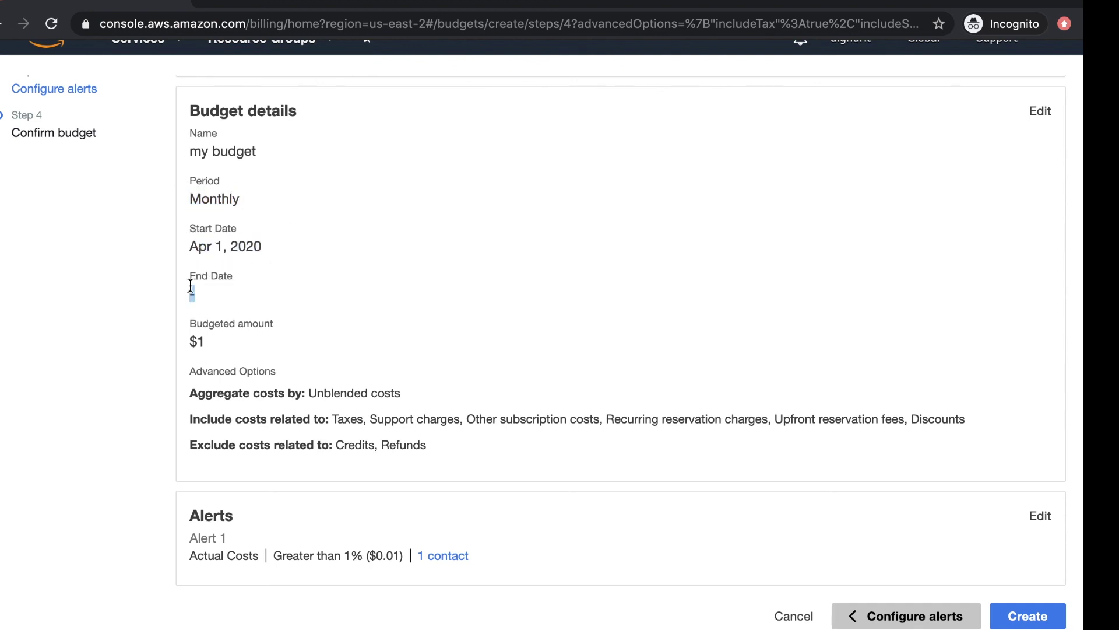
pyautogui.moveTo(245, 345); pyautogui.dragTo(182, 345)
pyautogui.click(264, 344)
# Step: Check the Actual Costs alert at 1% ($0.01), then create the budget
pyautogui.moveTo(365, 562); pyautogui.dragTo(198, 555)
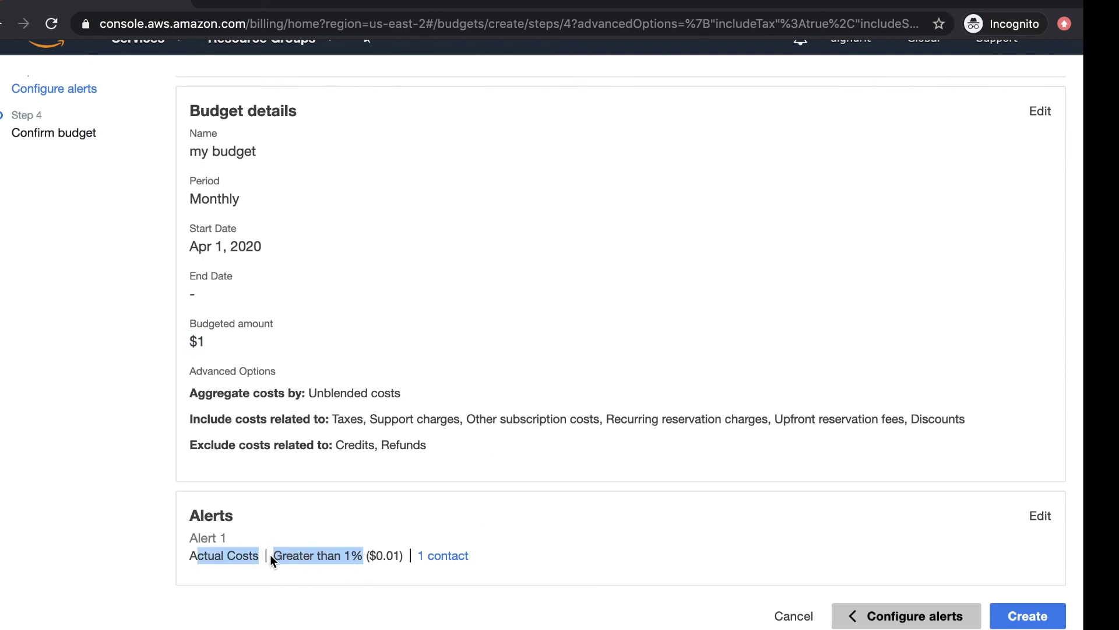
pyautogui.click(313, 555)
pyautogui.moveTo(404, 557); pyautogui.dragTo(334, 555)
pyautogui.click(313, 557)
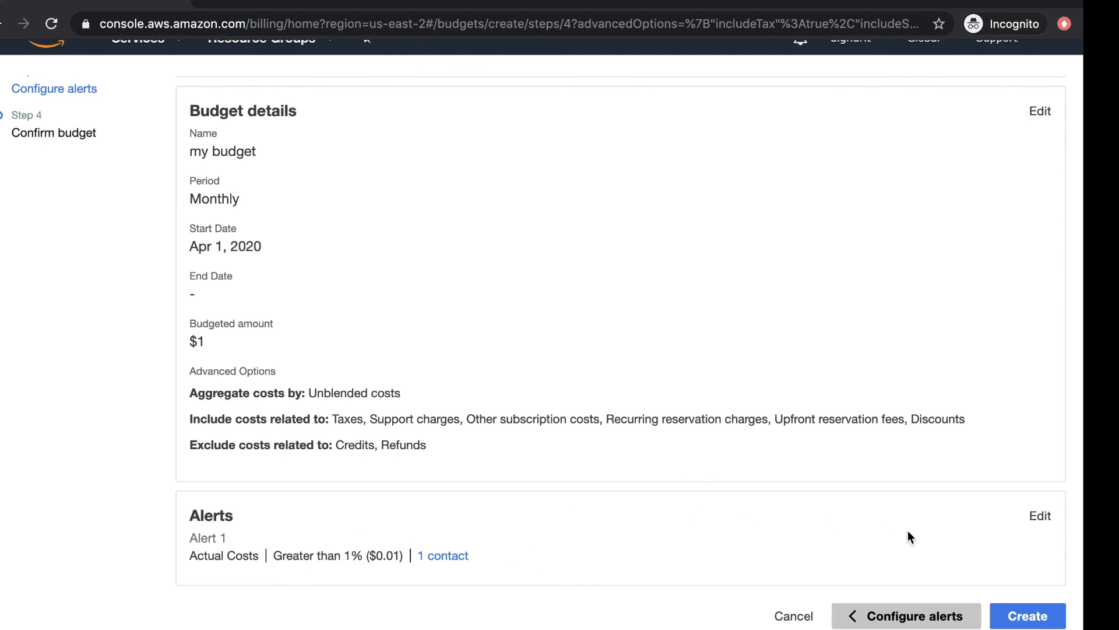
pyautogui.click(1026, 622)
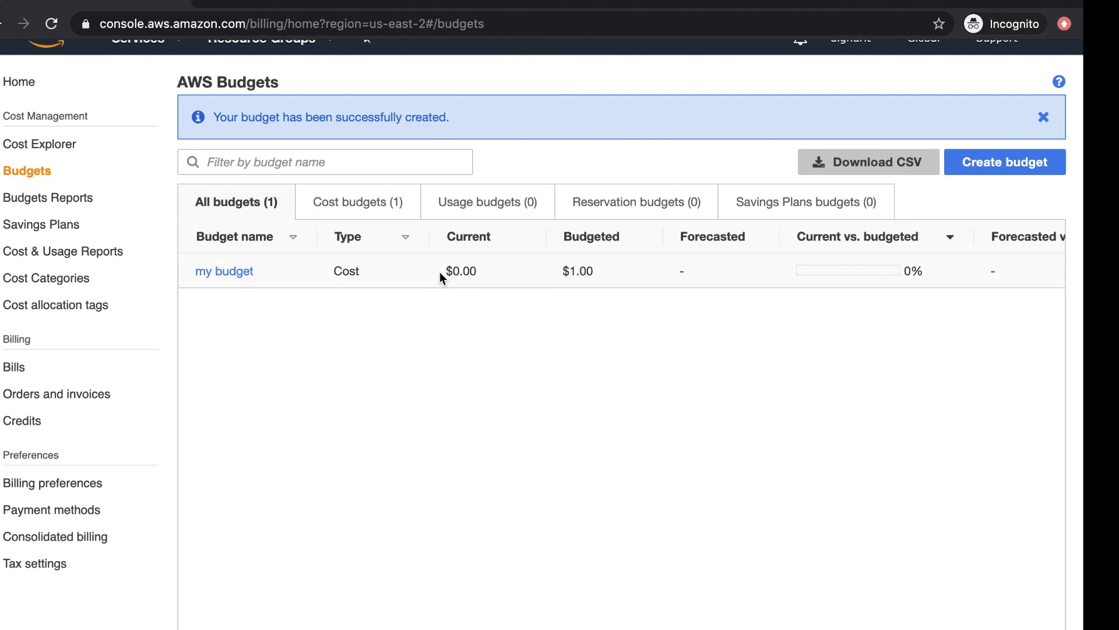
pyautogui.scroll(1, 440, 271)
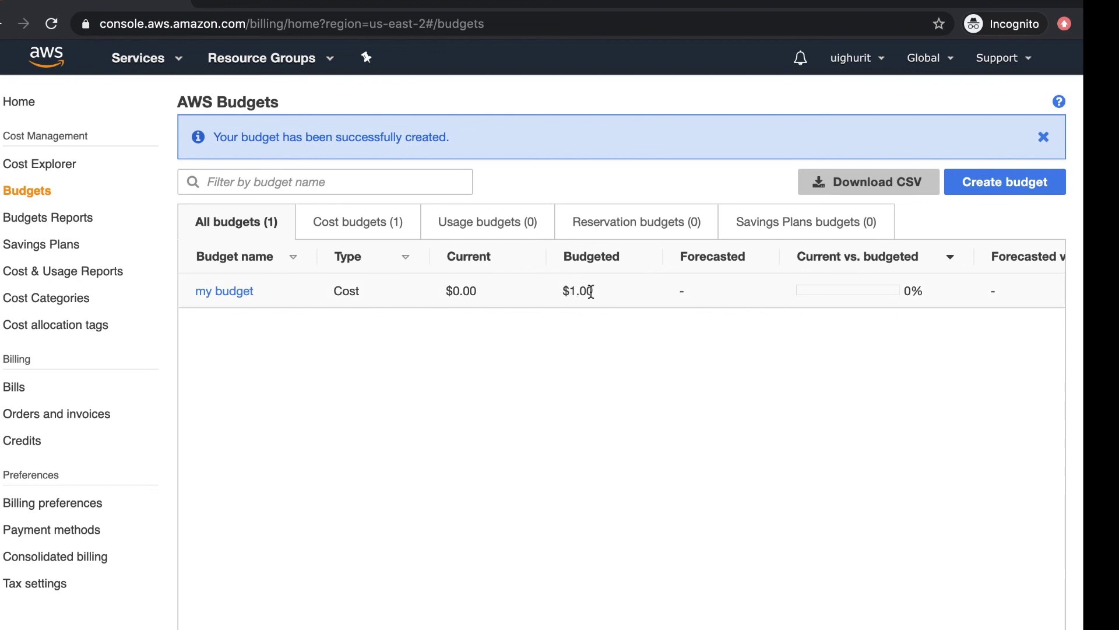
pyautogui.moveTo(603, 295); pyautogui.dragTo(552, 295)
pyautogui.click(548, 341)
pyautogui.moveTo(594, 292); pyautogui.dragTo(331, 294)
pyautogui.click(564, 310)
pyautogui.moveTo(961, 299); pyautogui.dragTo(533, 292)
pyautogui.click(461, 285)
pyautogui.moveTo(933, 296); pyautogui.dragTo(389, 286)
pyautogui.click(411, 362)
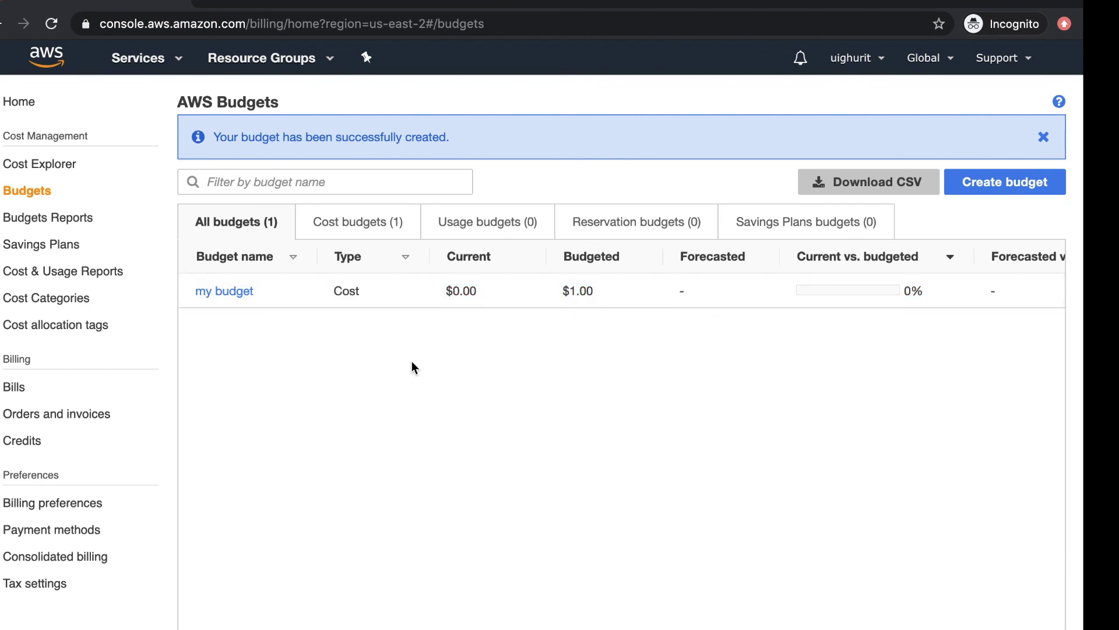